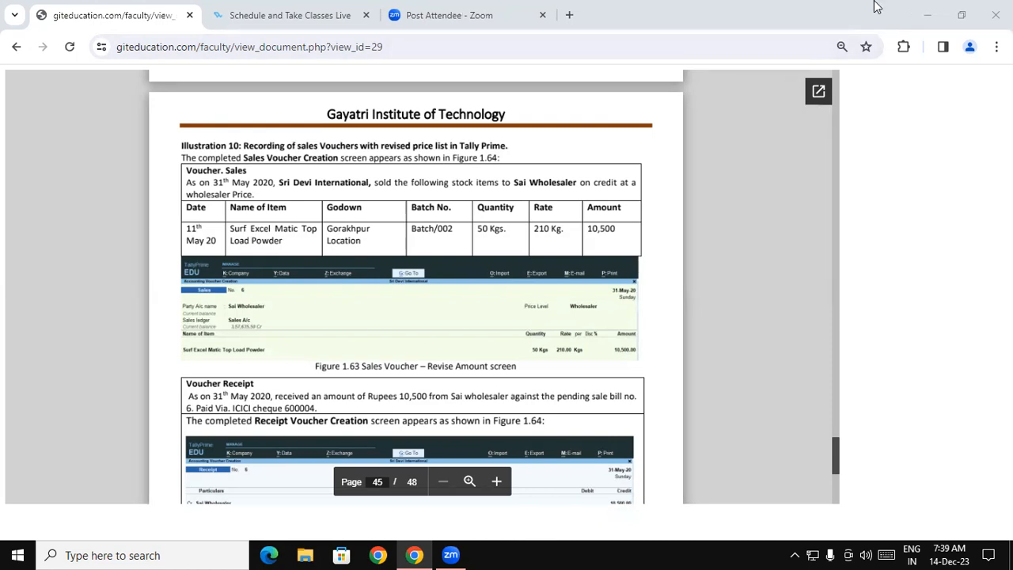
Step: Leave the browser, launch TallyPrime from the desktop, and continue in educational mode
click(928, 14)
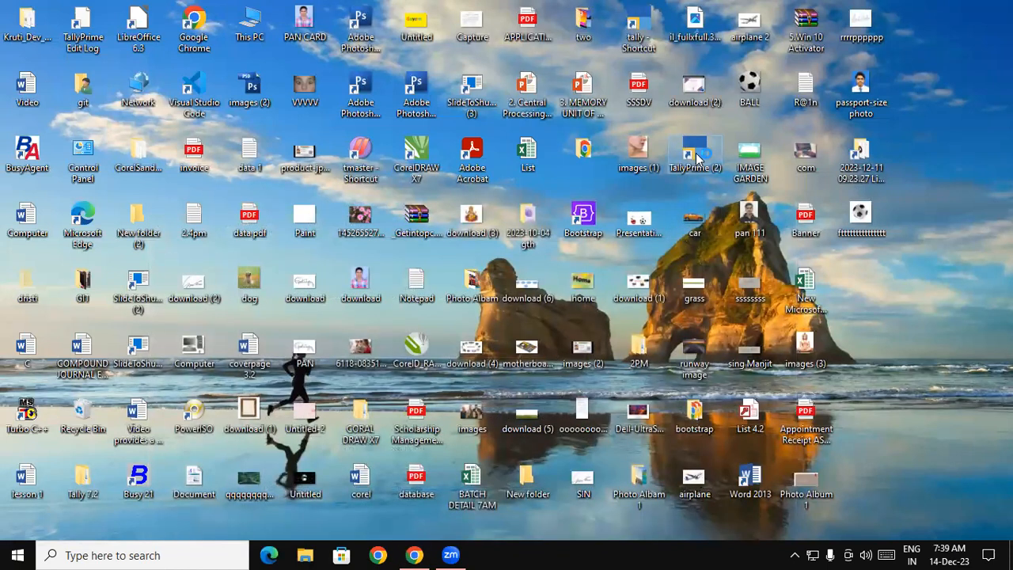
double_click(697, 159)
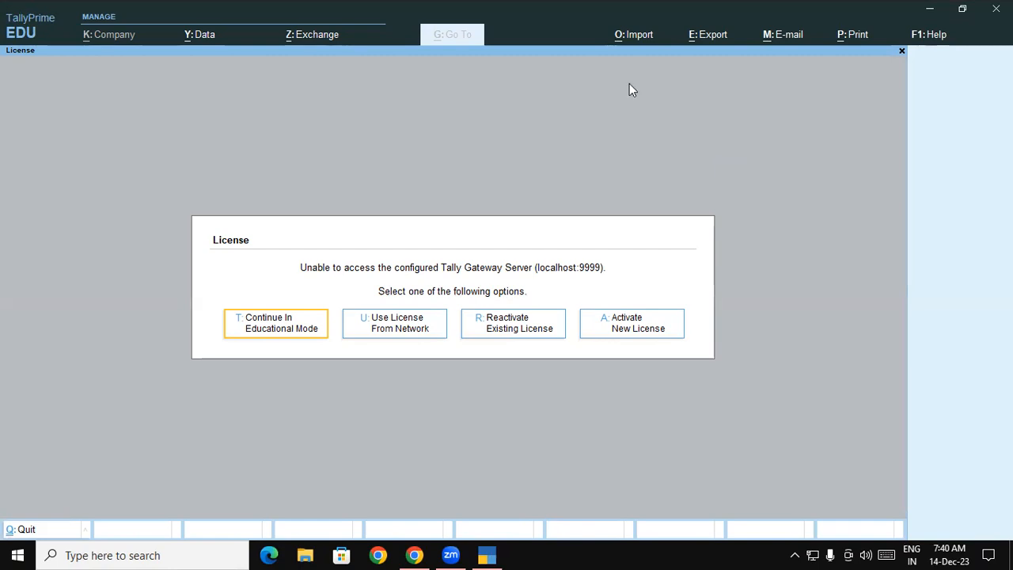
click(290, 321)
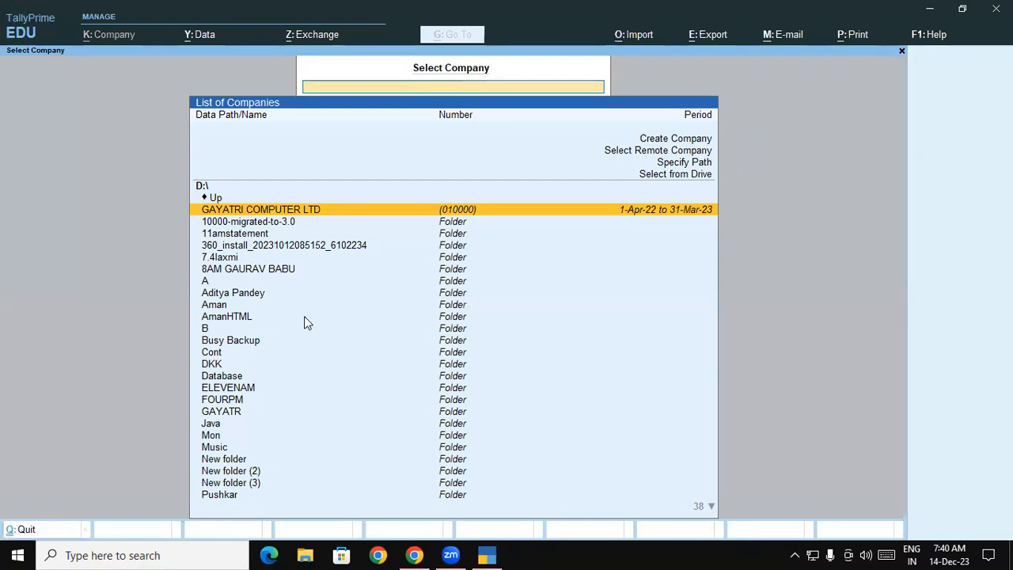
Step: Open the company SHRI DEVI INTERNATIONAL SR from the TALLYADV7.4SRV folder
key(Down)
key(Down)
key(Down)
key(Down)
key(Down)
key(Down)
key(Down)
key(Down)
key(Down)
key(Down)
key(Down)
key(Down)
key(Down)
key(Down)
key(Down)
key(Down)
key(Down)
key(Down)
key(Down)
key(Down)
key(Down)
key(Down)
key(Down)
key(Down)
key(Down)
key(Down)
key(Down)
key(Down)
key(Down)
key(Down)
key(Down)
key(Down)
key(Down)
key(Down)
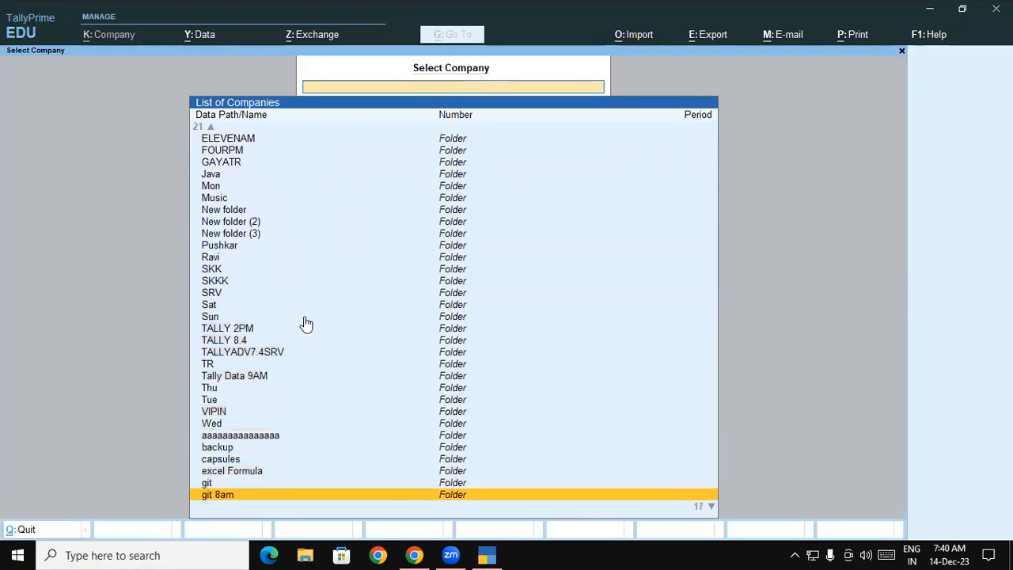
key(Up)
key(Up)
key(Up)
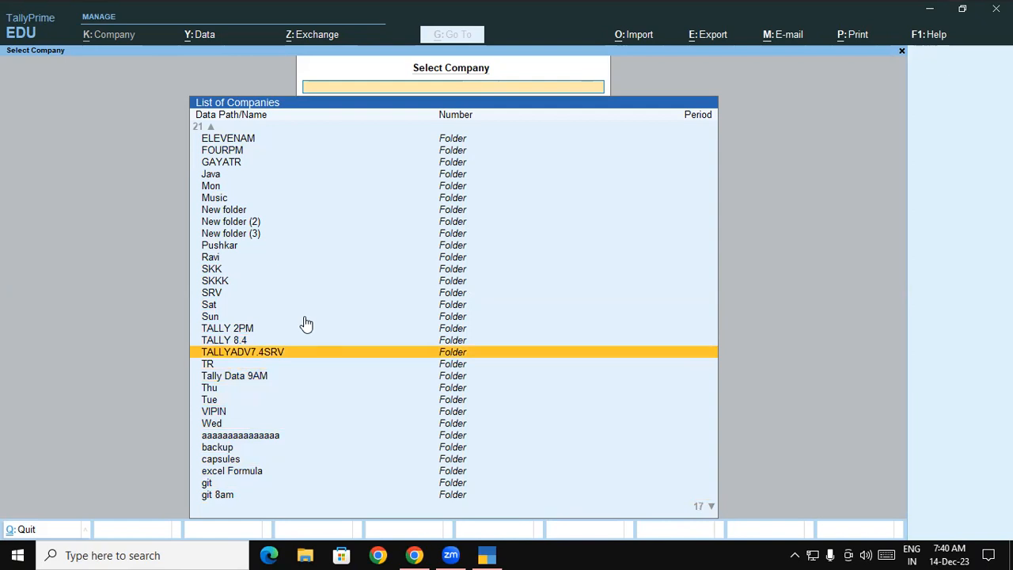
click(271, 355)
key(Return)
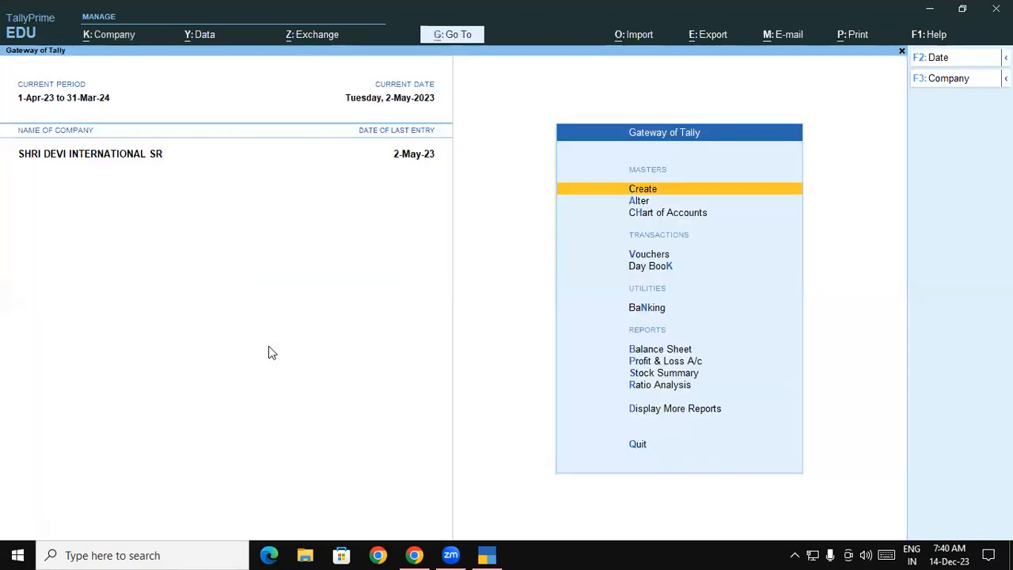
Step: Start a sales voucher for the party Sai Wholeseller with Sales A/c as the sales ledger, leaving the dispatch and party details blank
key(v)
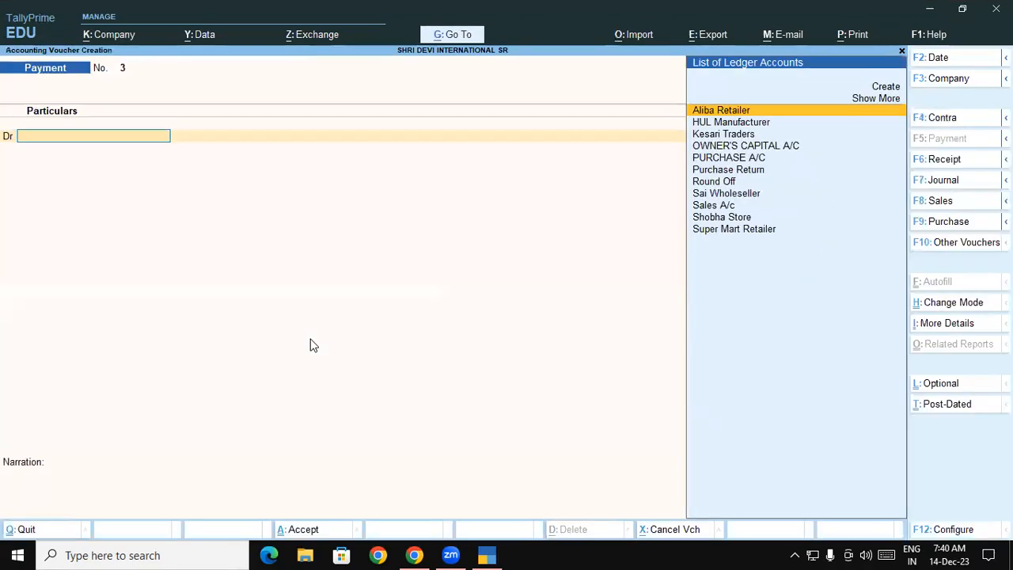
key(F8)
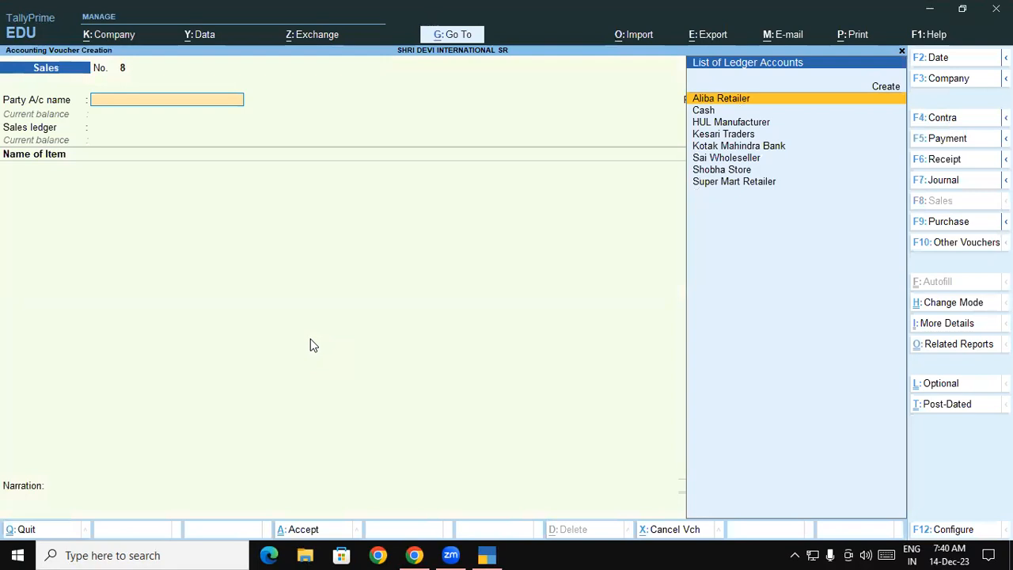
text(Sa)
key(Return)
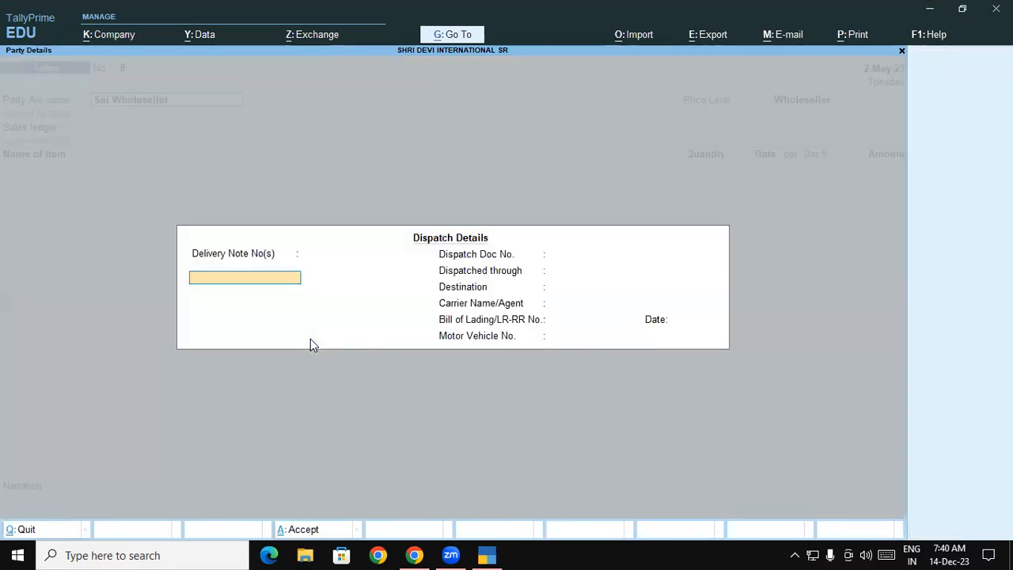
key(ctrl+a)
key(ctrl+a)
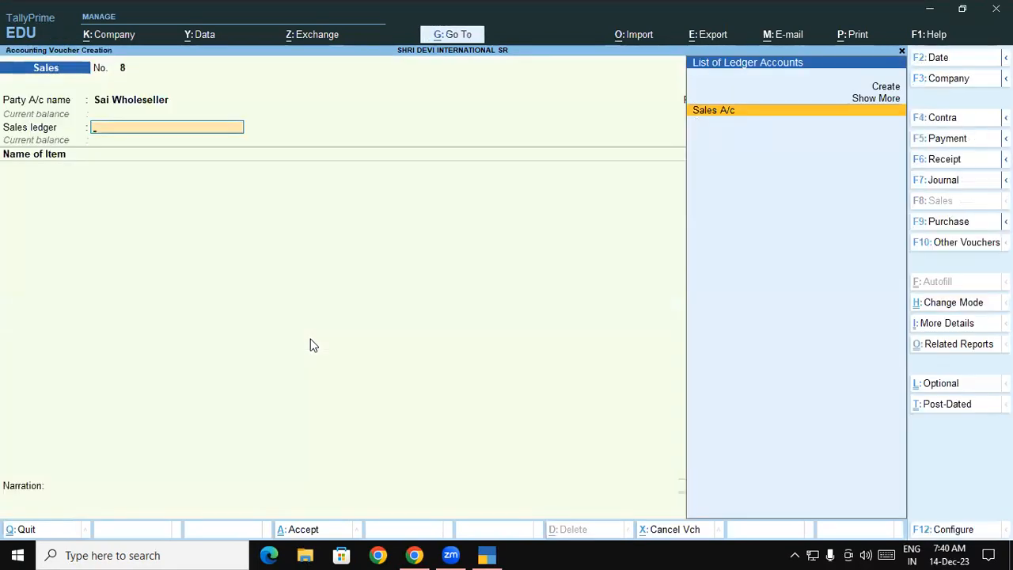
key(Return)
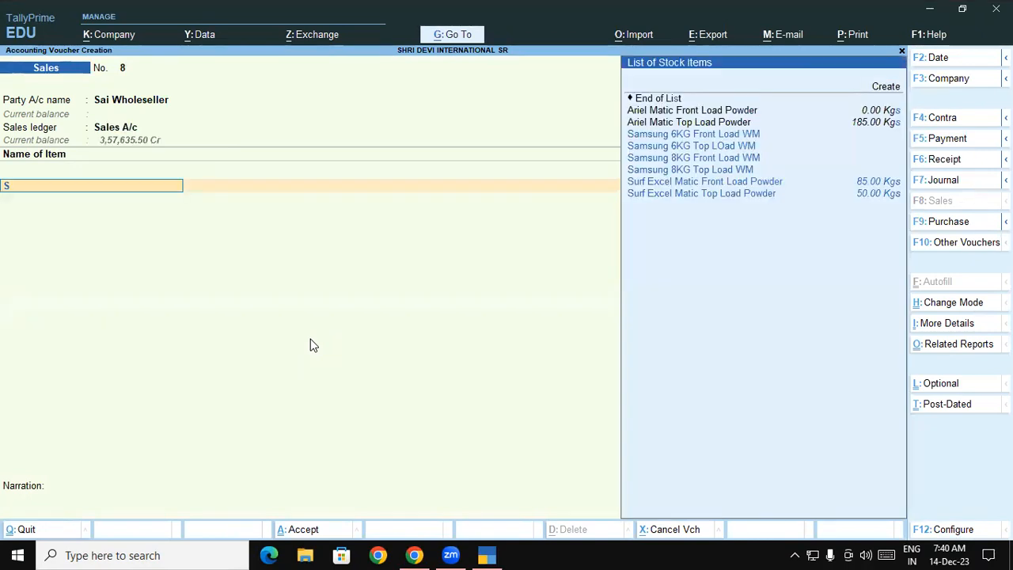
Step: Add Surf Excel Matic Top Load Powder to the voucher and allocate 50 Kgs from godown Padrauna -UP, Batch/002
text(Su)
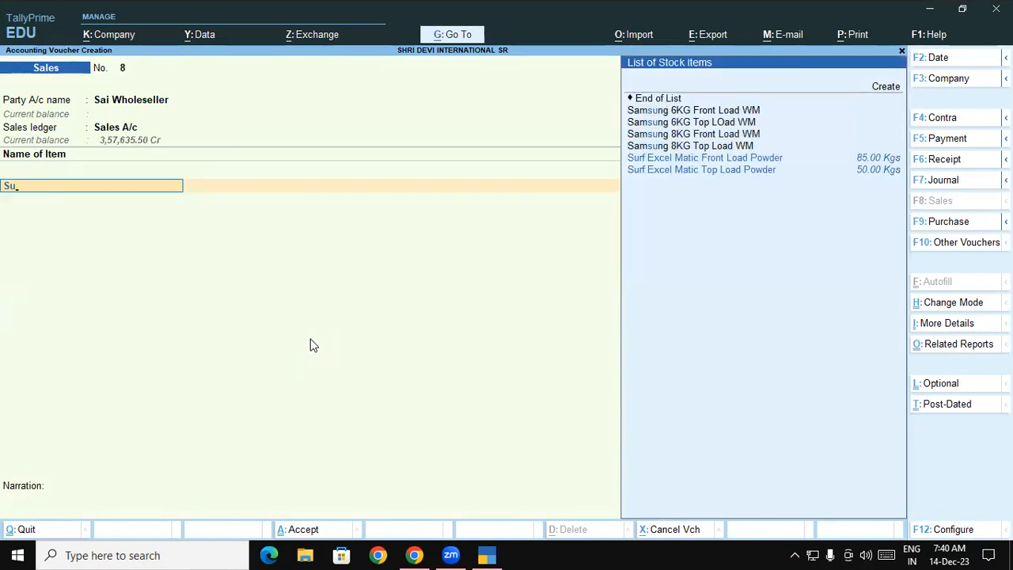
key(Down)
key(Return)
key(Return)
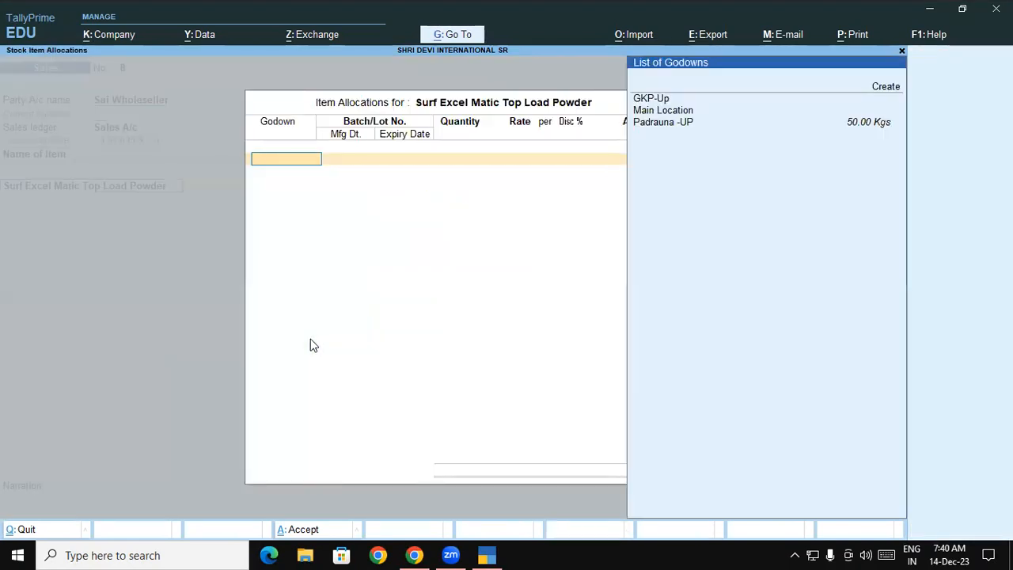
text(P)
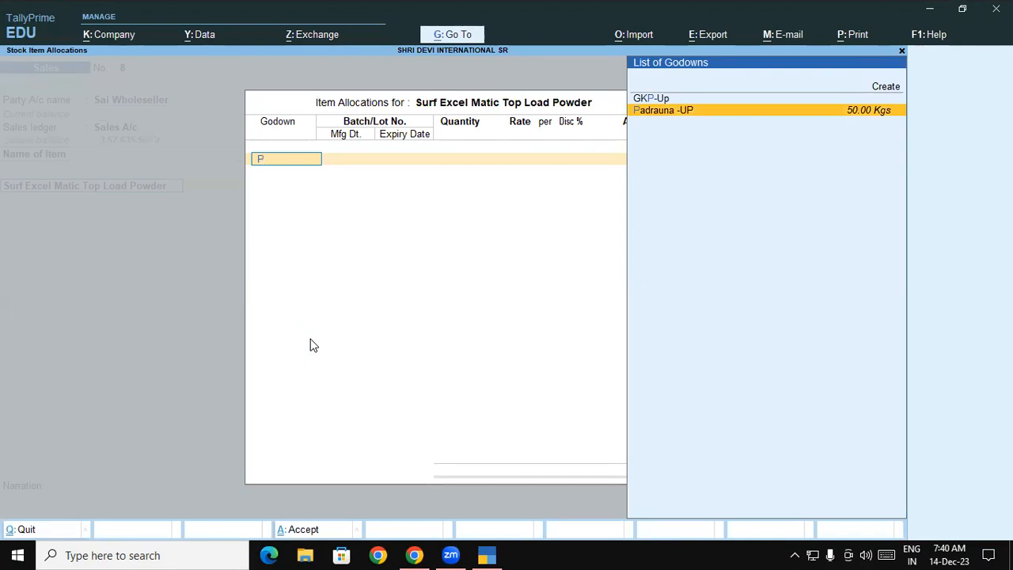
key(Return)
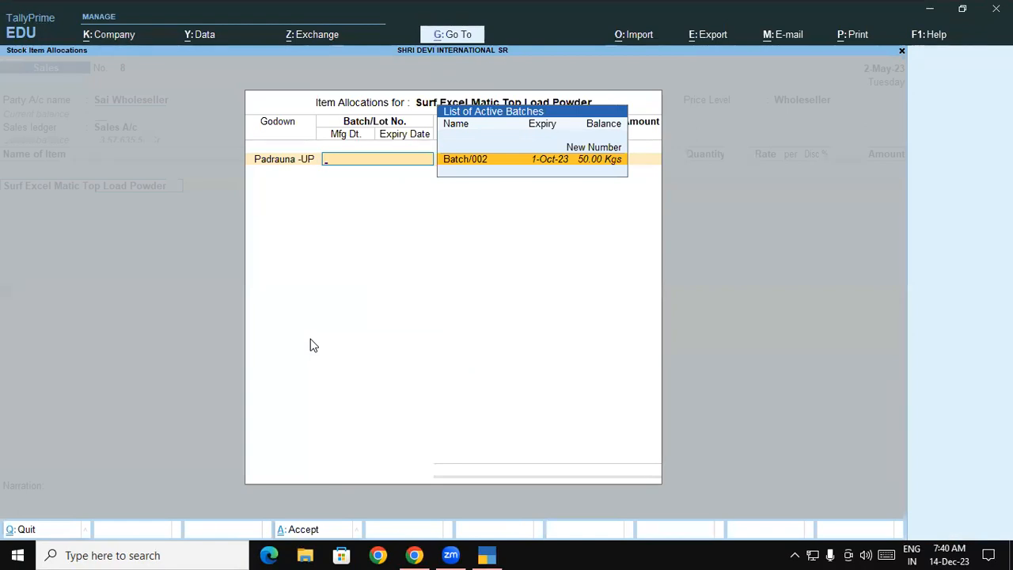
key(Return)
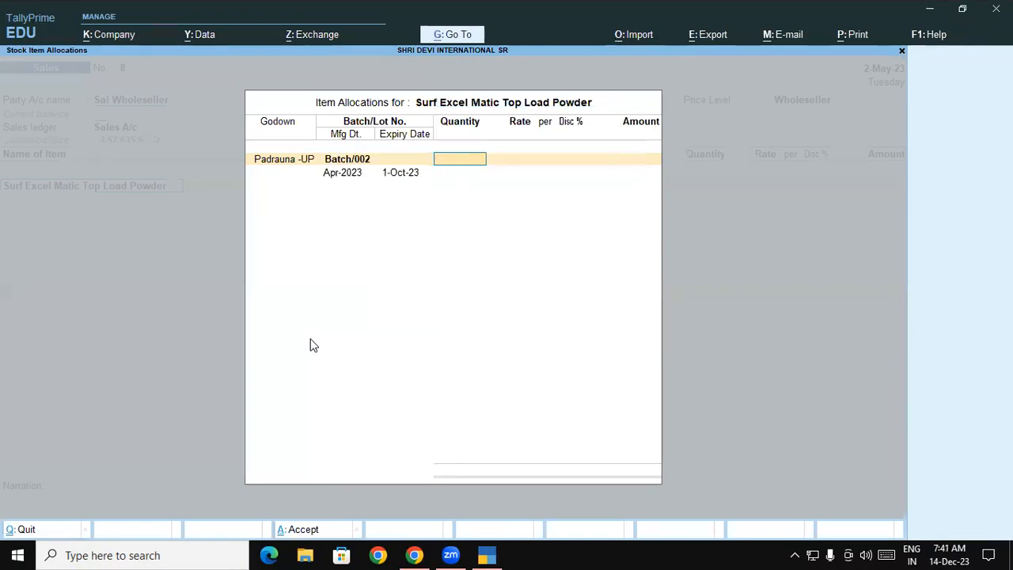
text(50)
key(Return)
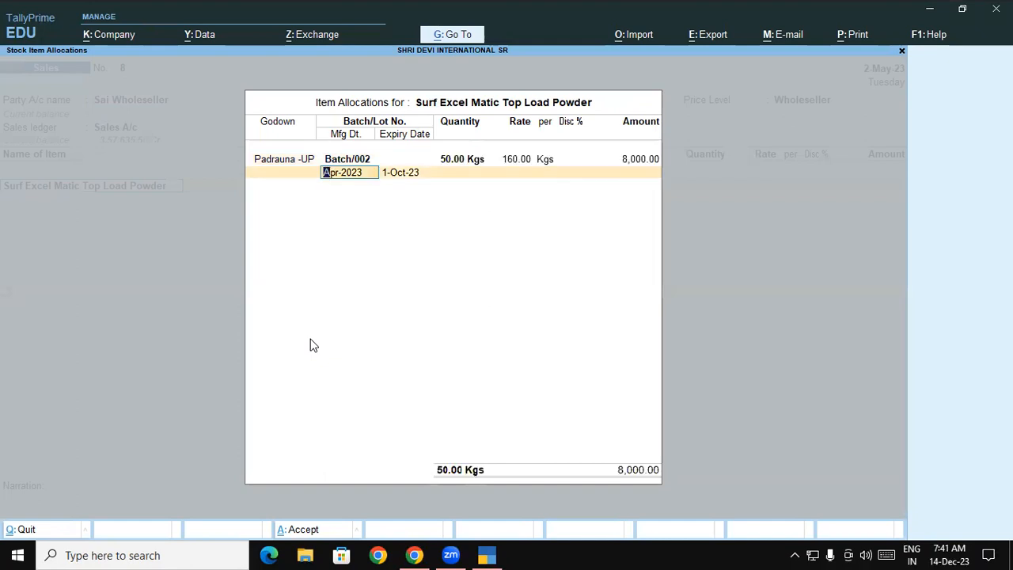
Step: Return to the item line, change the voucher date to 1-Jun-23, and reconfirm the Padrauna -UP, Batch/002 allocation of 50 Kgs
key(BackSpace)
key(Escape)
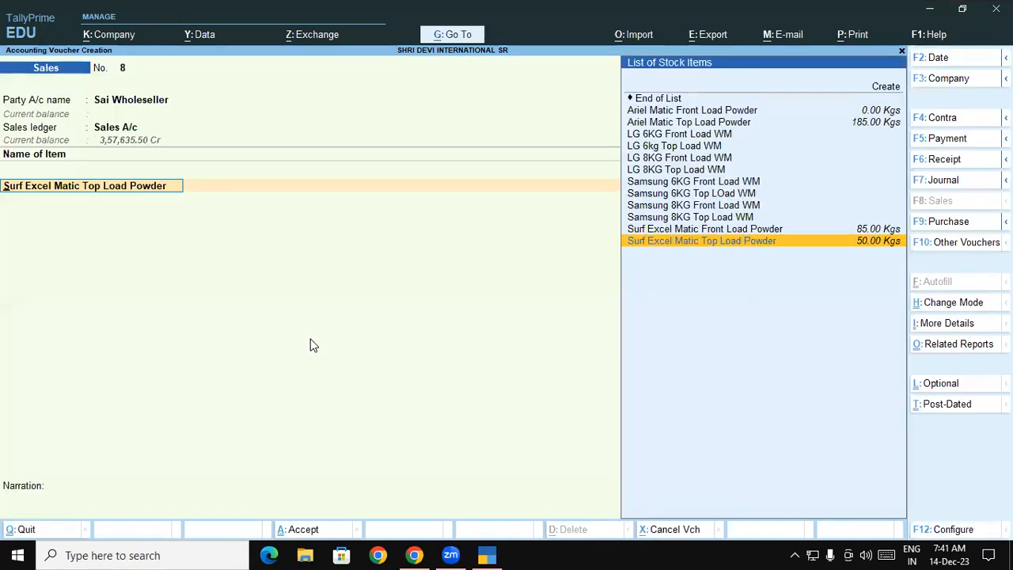
key(F2)
text(1-6)
key(Return)
key(Return)
key(Return)
key(Return)
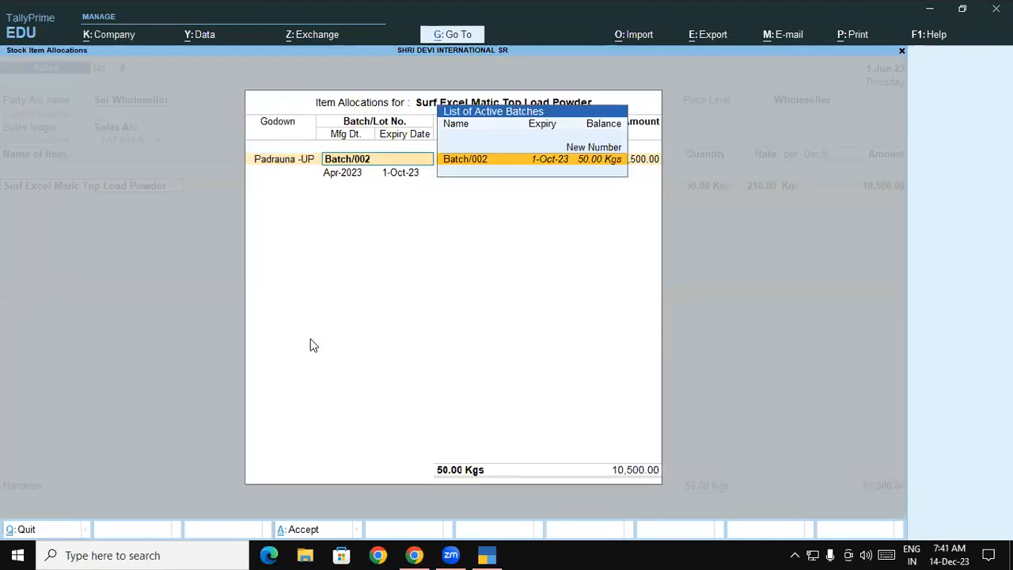
key(Return)
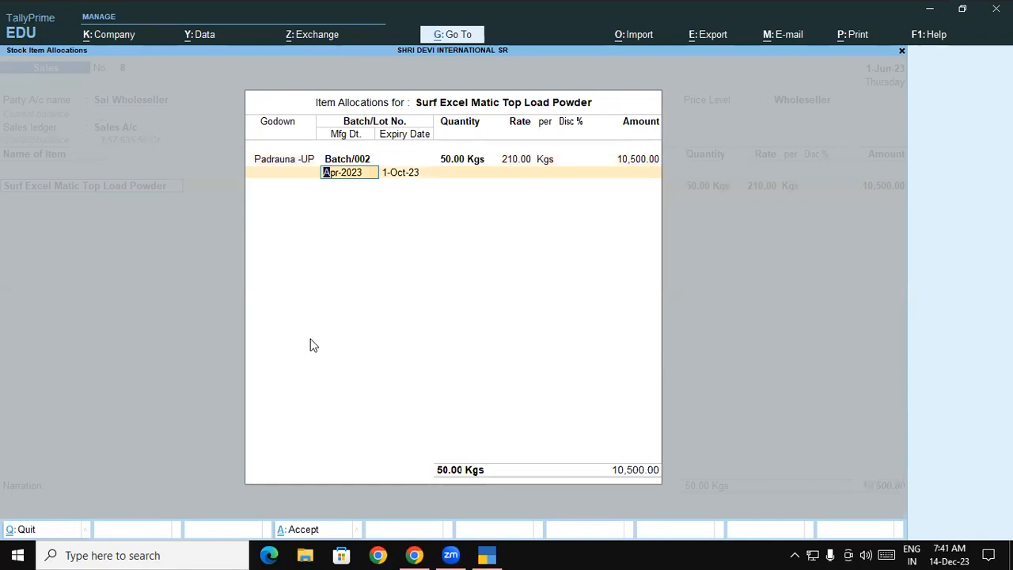
Step: Accept the batch dates and remaining voucher details, save the sales voucher, and back out of the next blank one
key(Return)
key(Return)
key(Return)
key(Return)
key(Return)
key(Return)
key(Return)
key(Return)
key(Return)
key(Return)
key(Return)
key(Return)
key(Return)
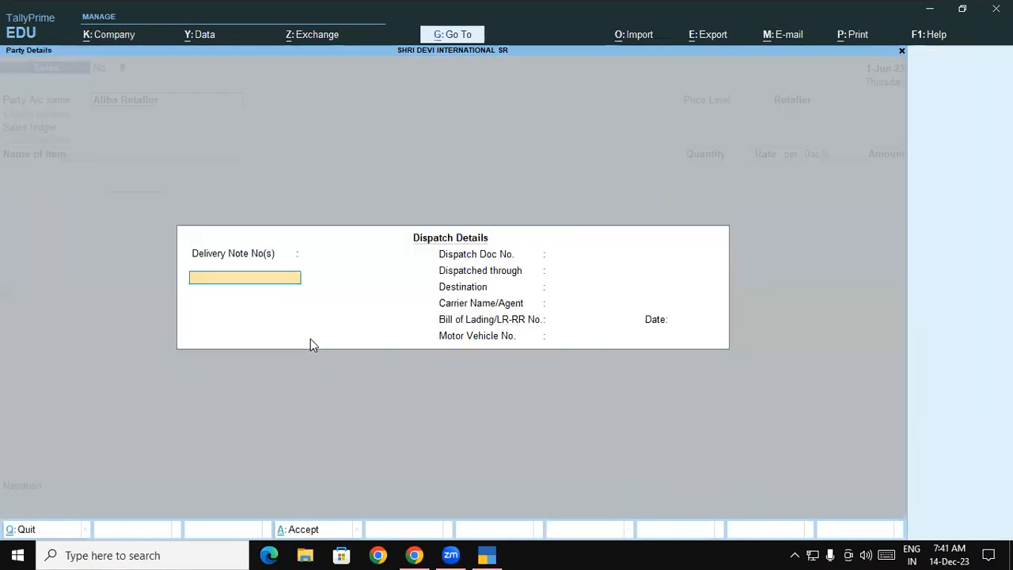
key(Escape)
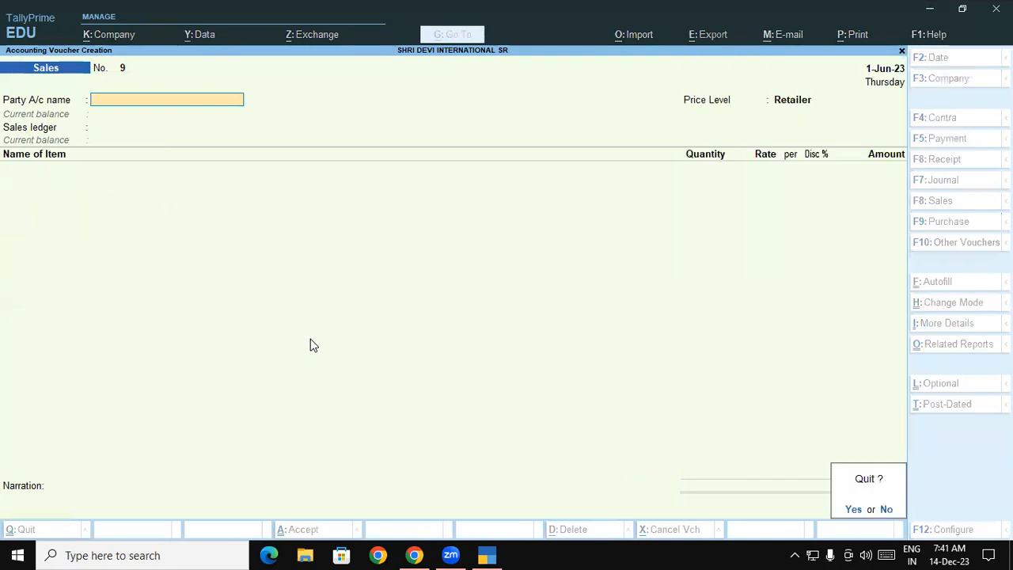
Step: Consult the Voucher Receipt exercise in Chrome, and start a receipt voucher in TallyPrime crediting Sai Wholeseller
click(416, 554)
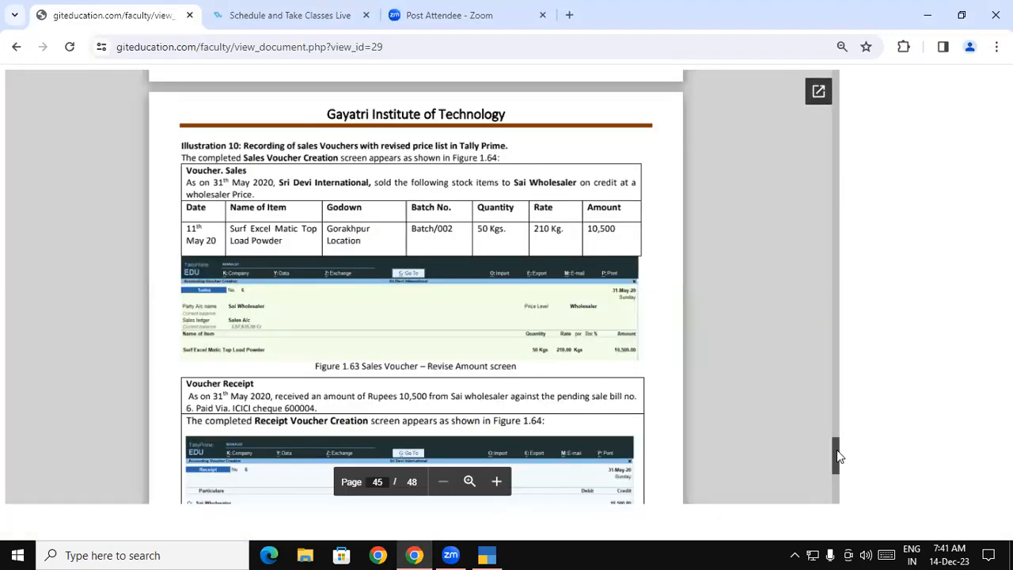
drag(837, 450, 836, 451)
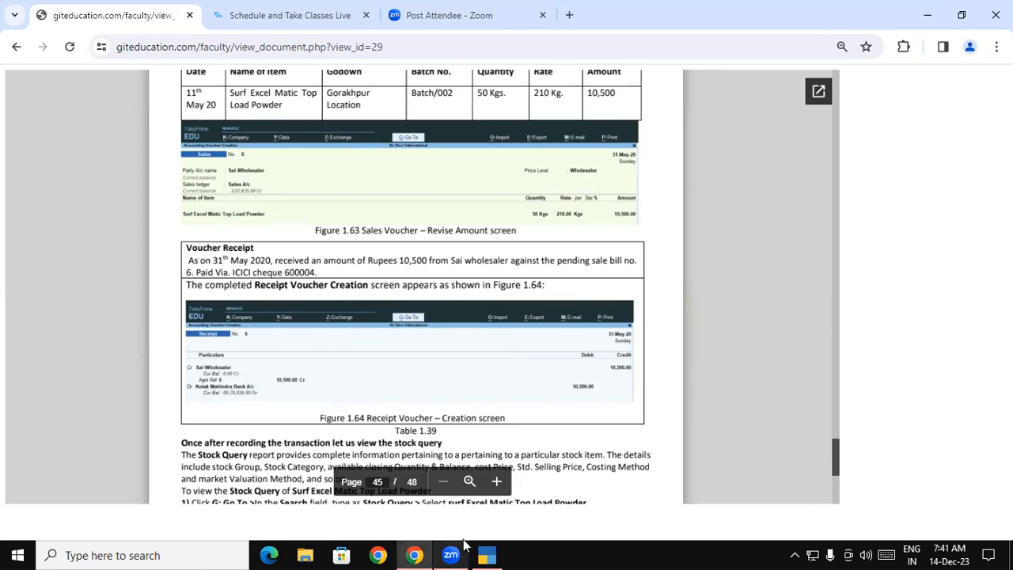
click(487, 554)
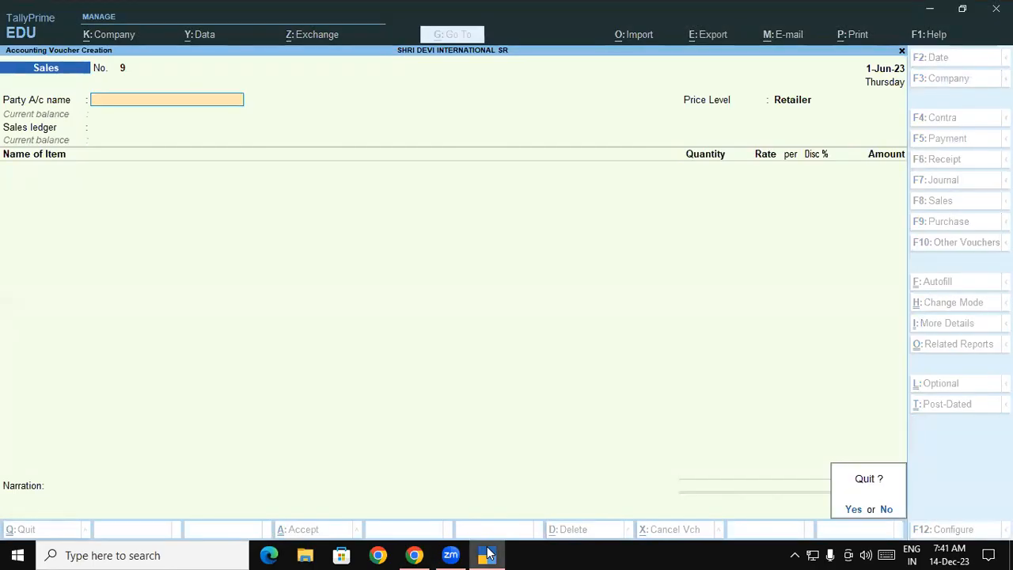
key(y)
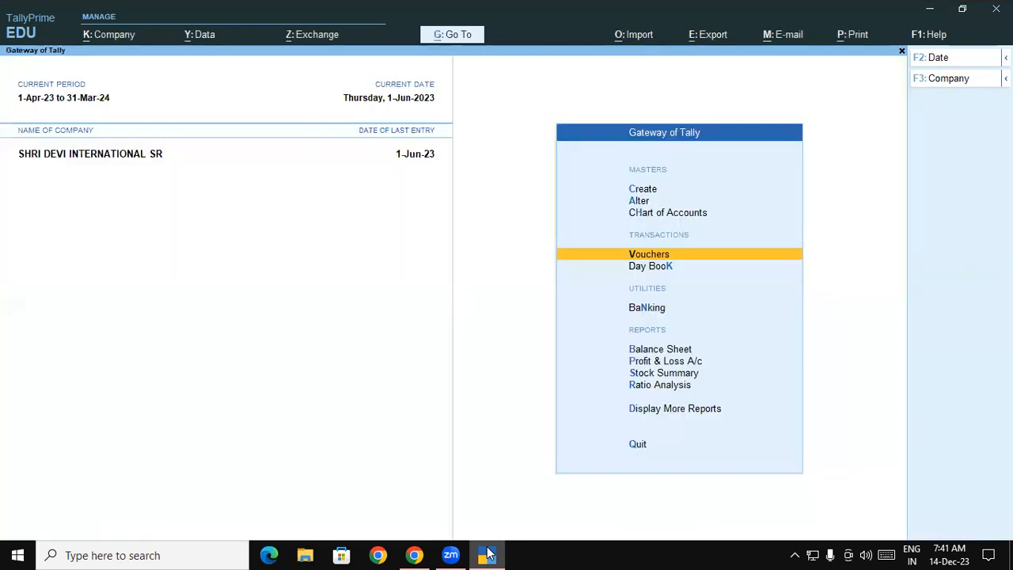
key(Return)
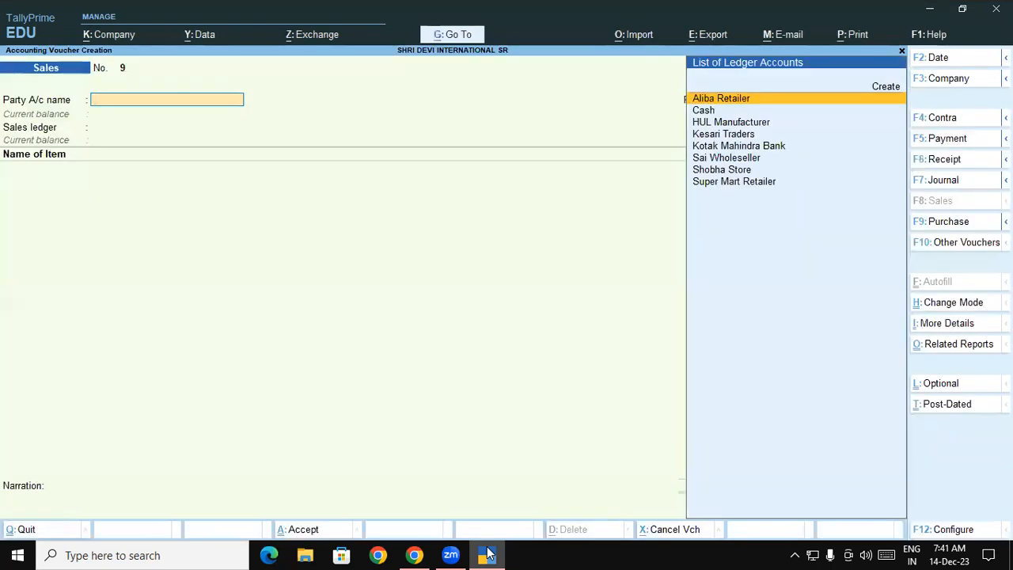
key(F6)
text(Sa)
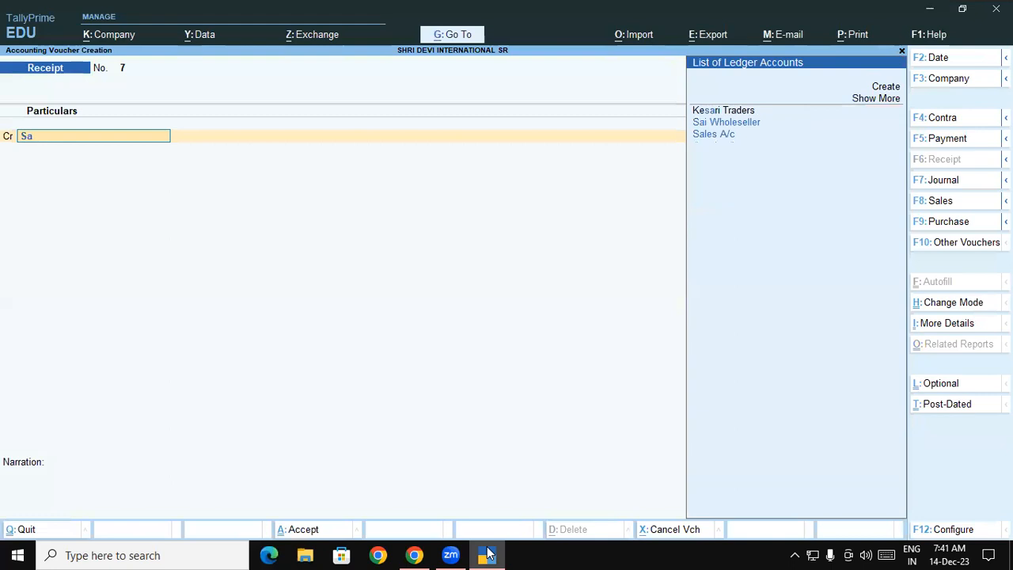
key(Down)
key(Return)
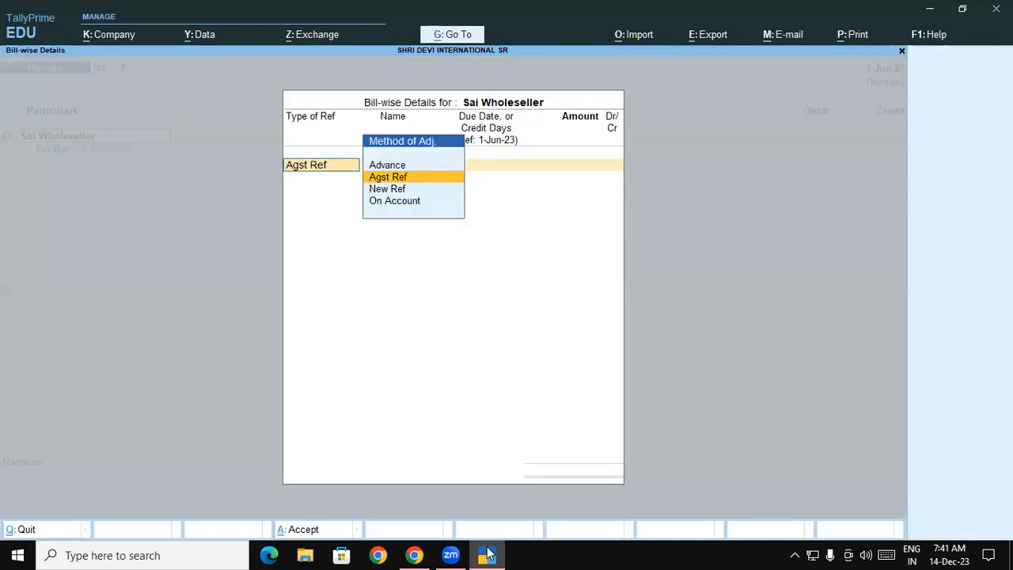
Step: Settle the 10,500.00 receipt against reference 8 and debit Kotak Mahindra Bank for the same amount as Cheque/DD
key(Return)
key(Return)
key(Return)
key(Return)
key(Return)
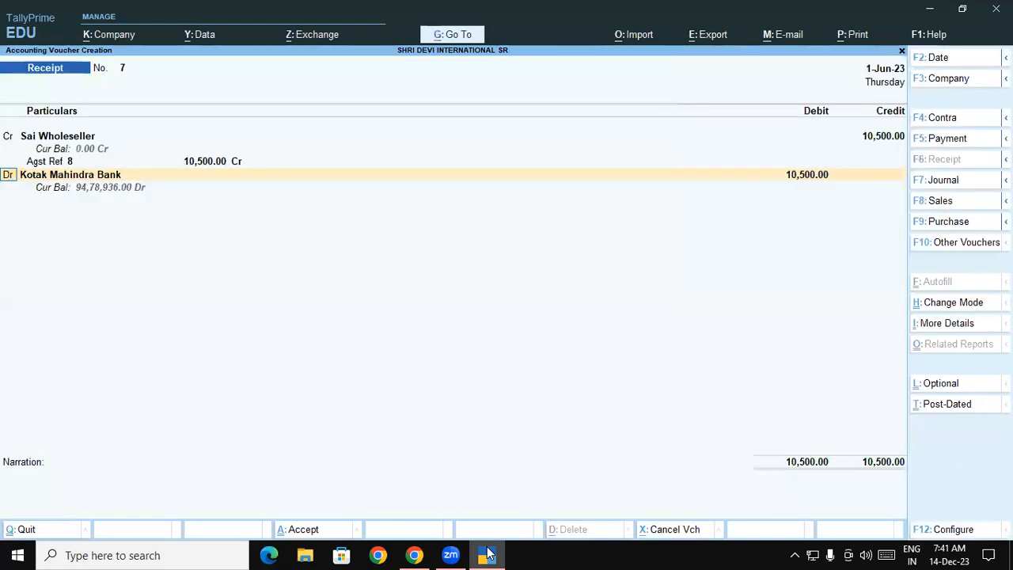
key(Return)
key(Return)
key(Return)
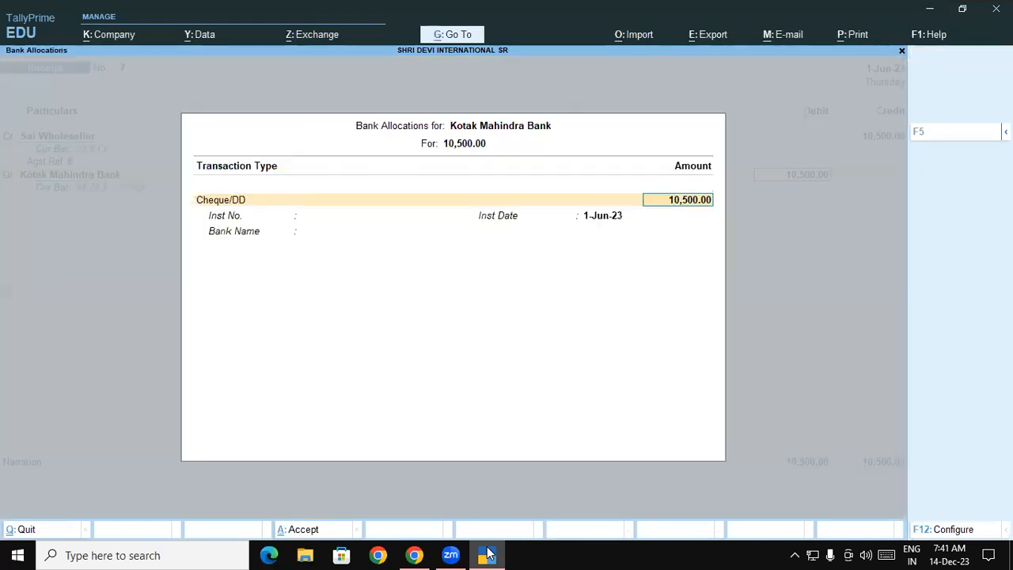
Step: Check the cheque number in the Chrome exercise and enter 600004 as the instrument number, keeping the instrument date 1-Jun-23
key(Return)
click(488, 554)
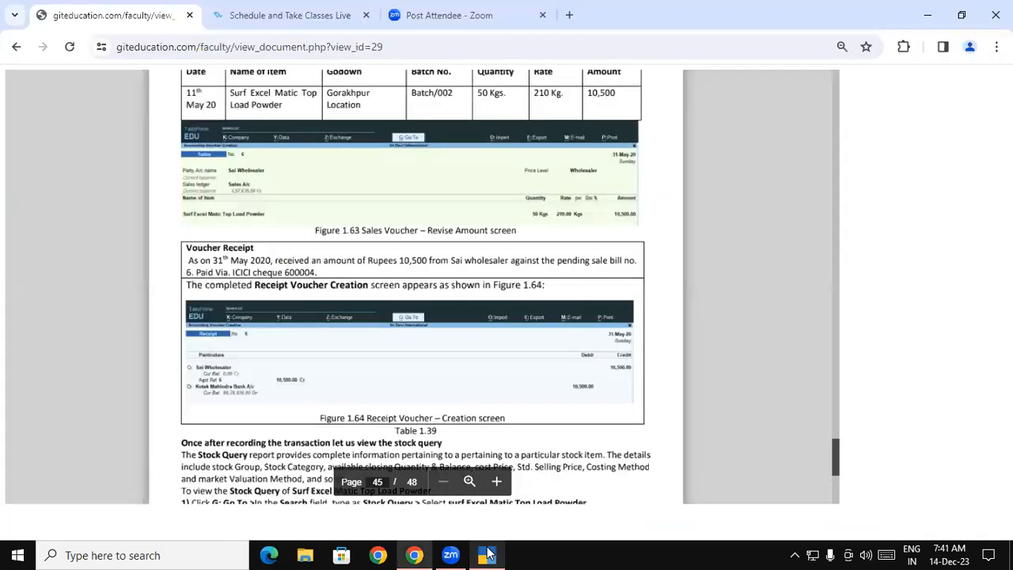
click(488, 554)
text(600004)
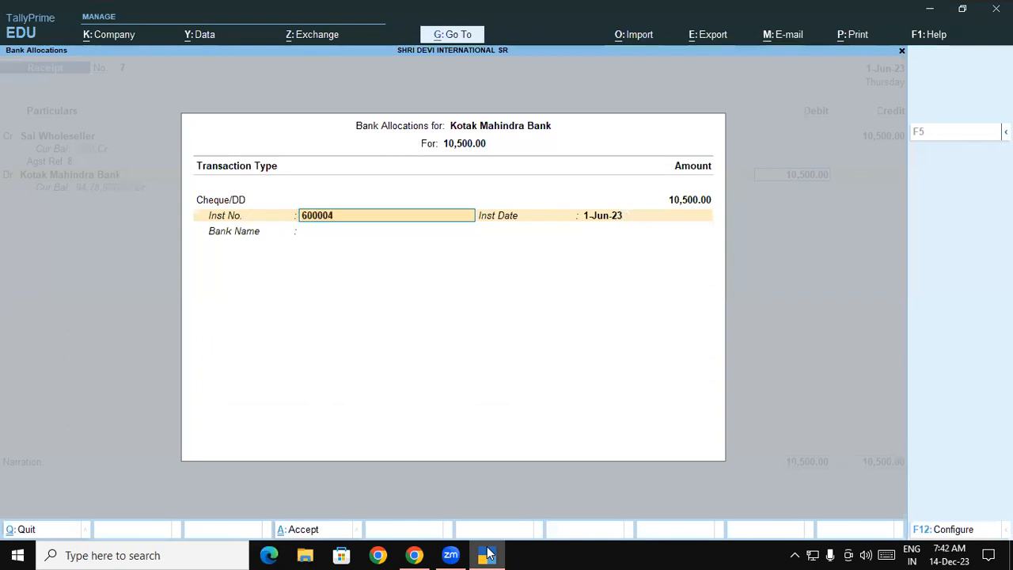
key(Return)
key(Return)
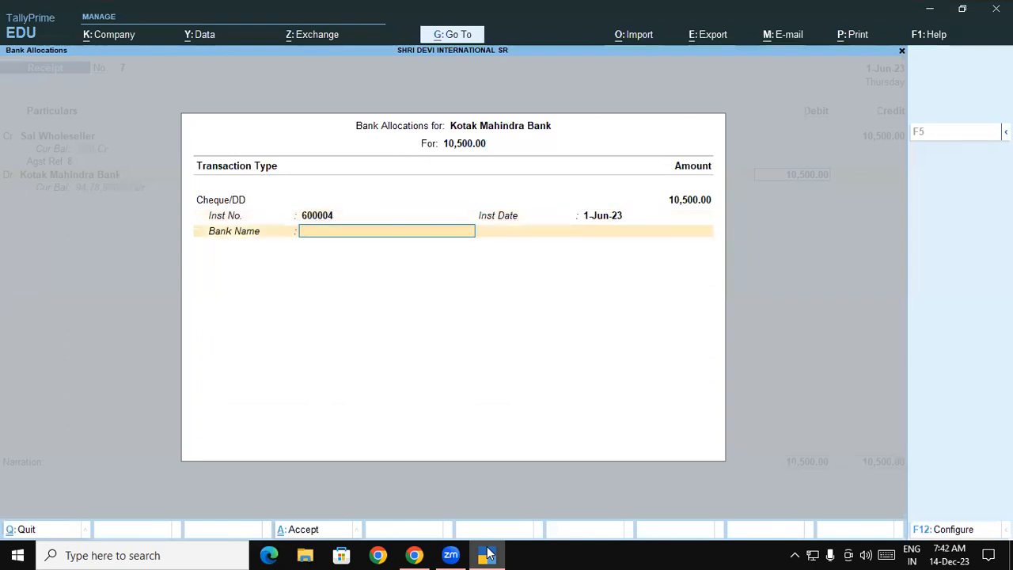
Step: Specify ICICI as the cheque's bank name and save the receipt voucher
key(Down)
key(Down)
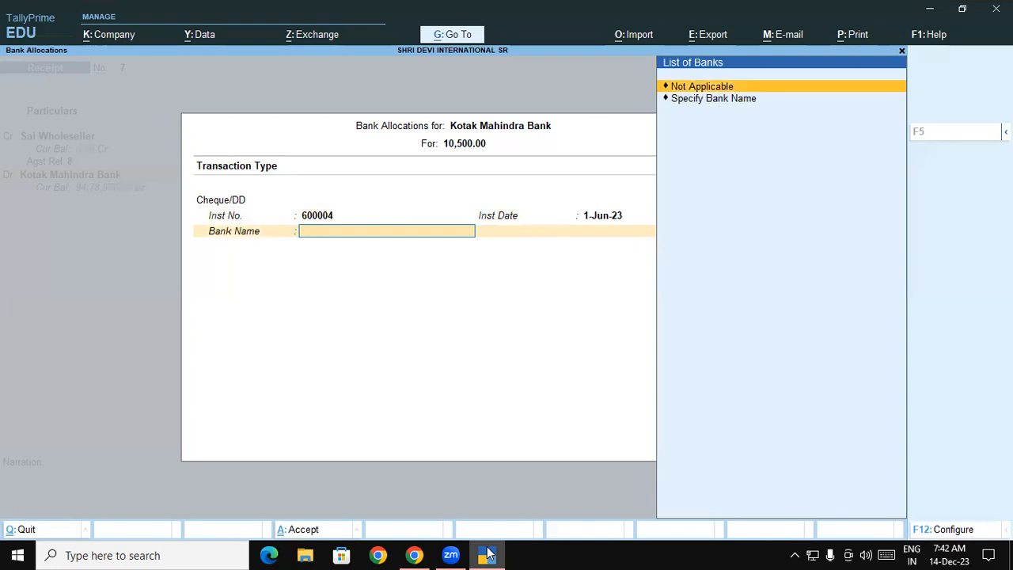
key(Return)
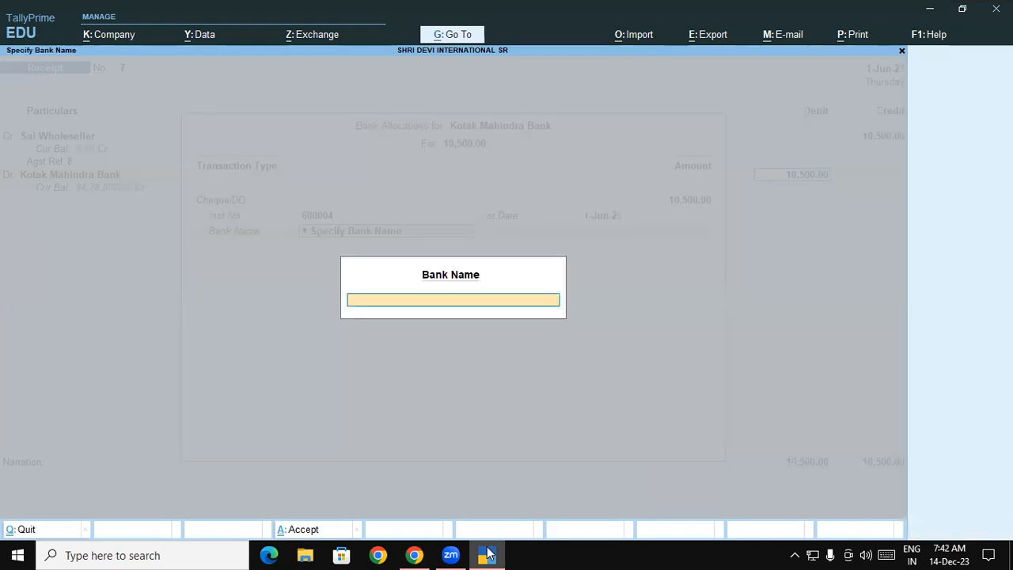
text(ICICI)
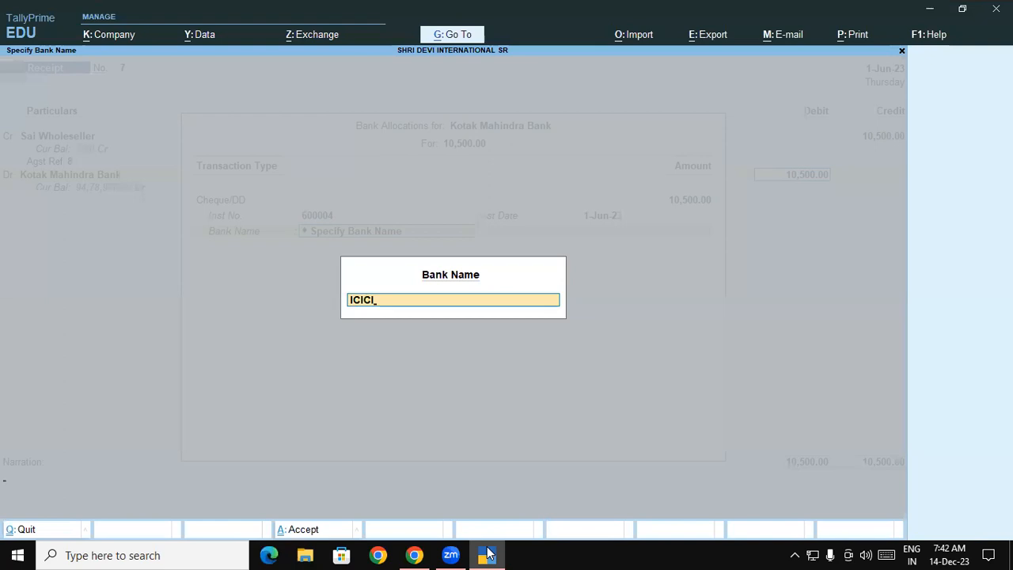
key(Return)
key(Return)
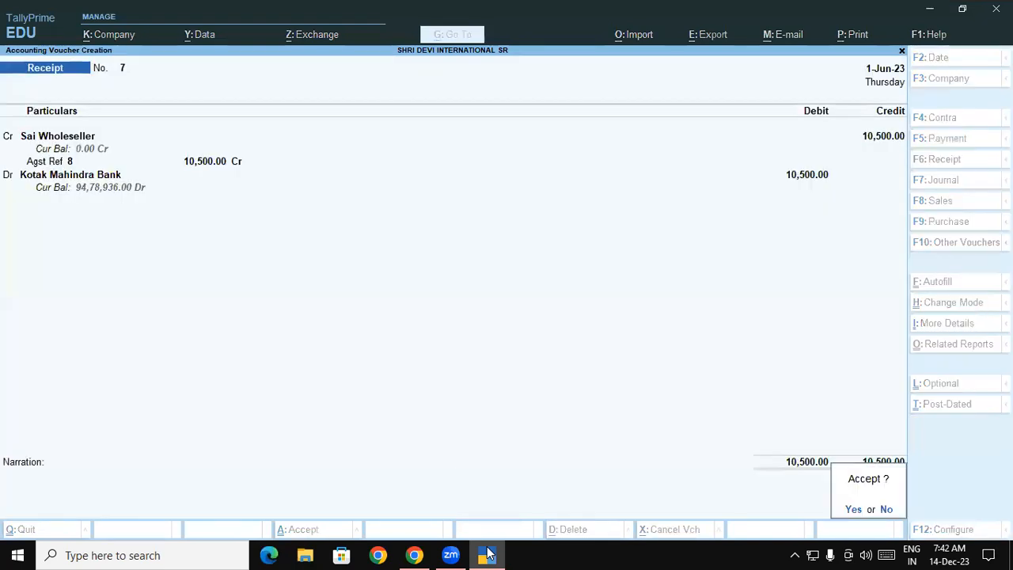
key(Return)
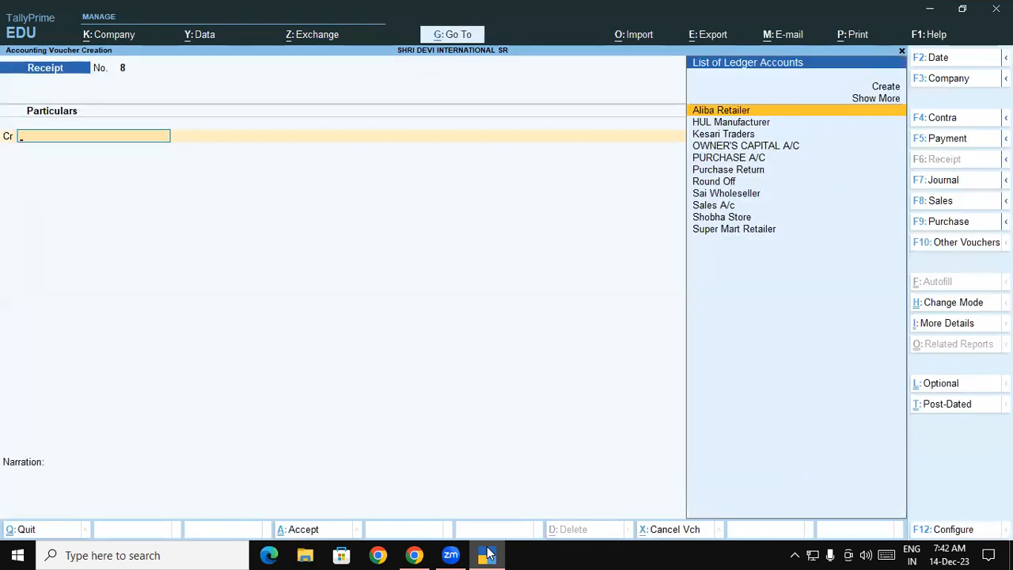
Step: Read the Stock Query instructions and the example report in the Chrome document, and return to TallyPrime
click(414, 555)
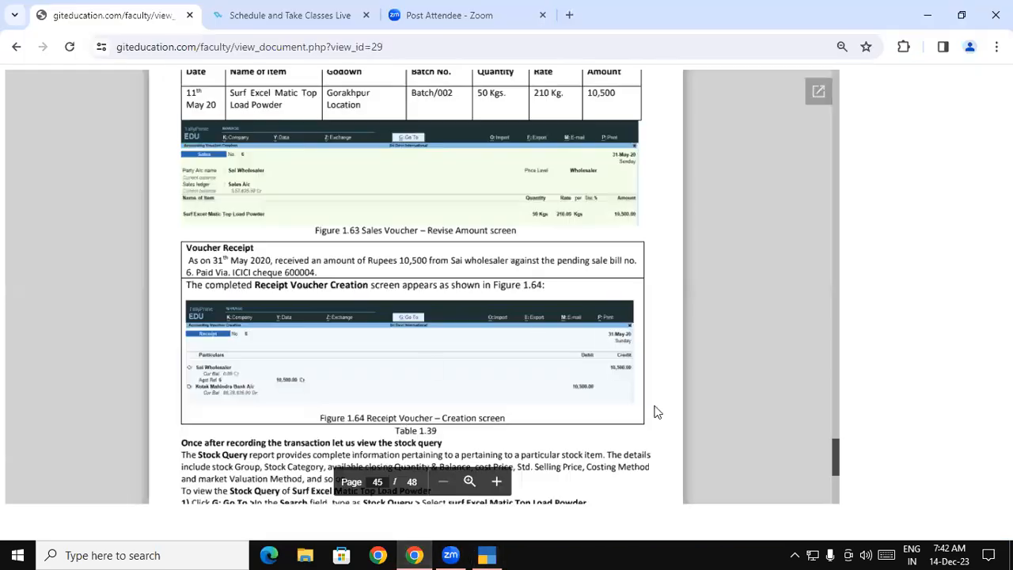
drag(833, 443, 835, 452)
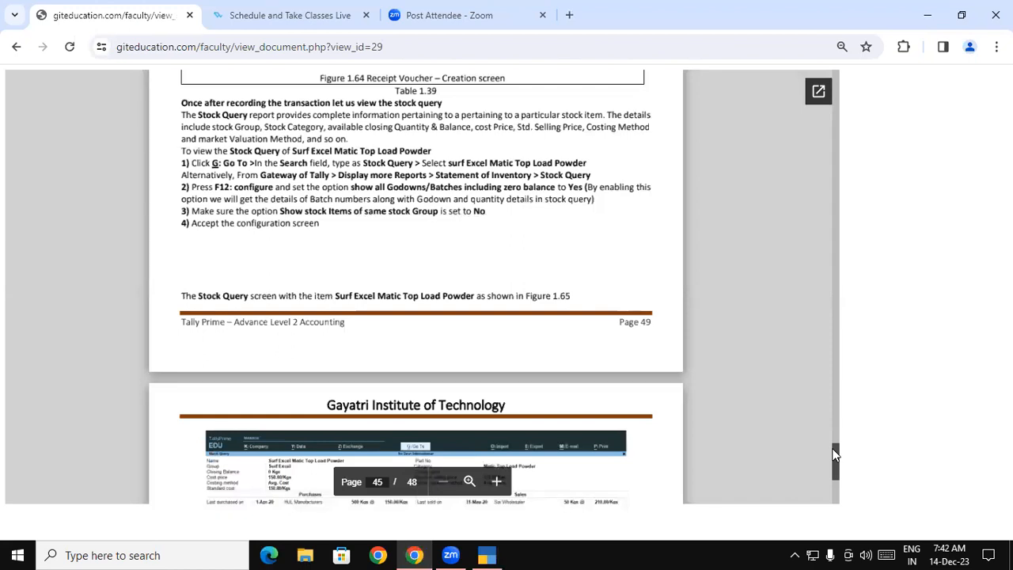
scroll(833, 454, down, 2)
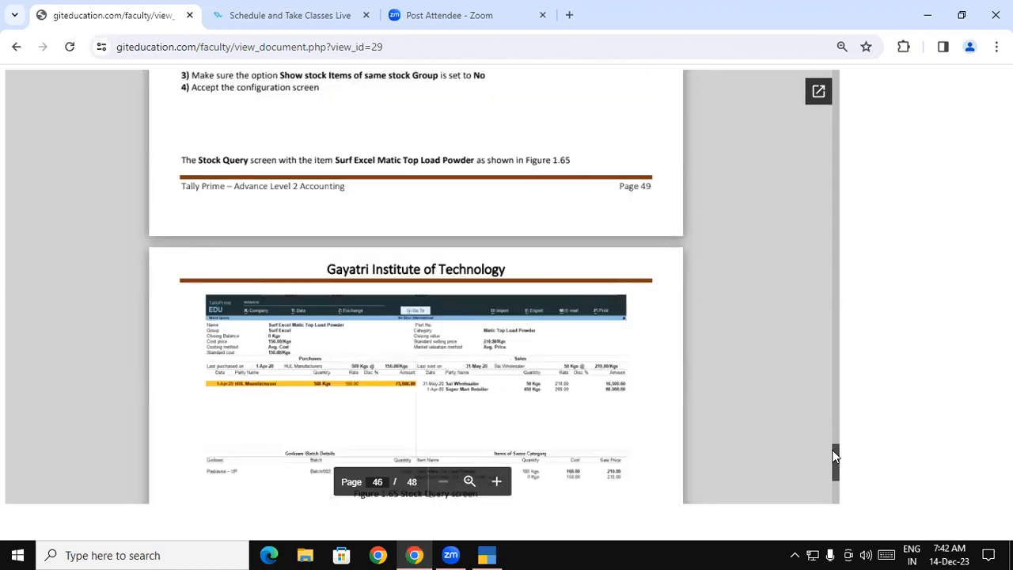
scroll(832, 455, up, 3)
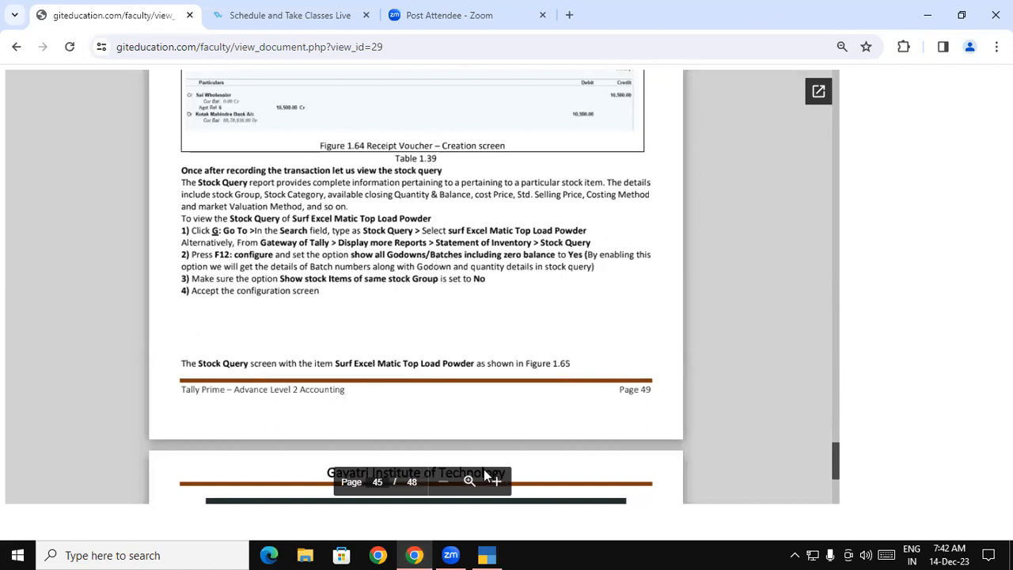
click(487, 555)
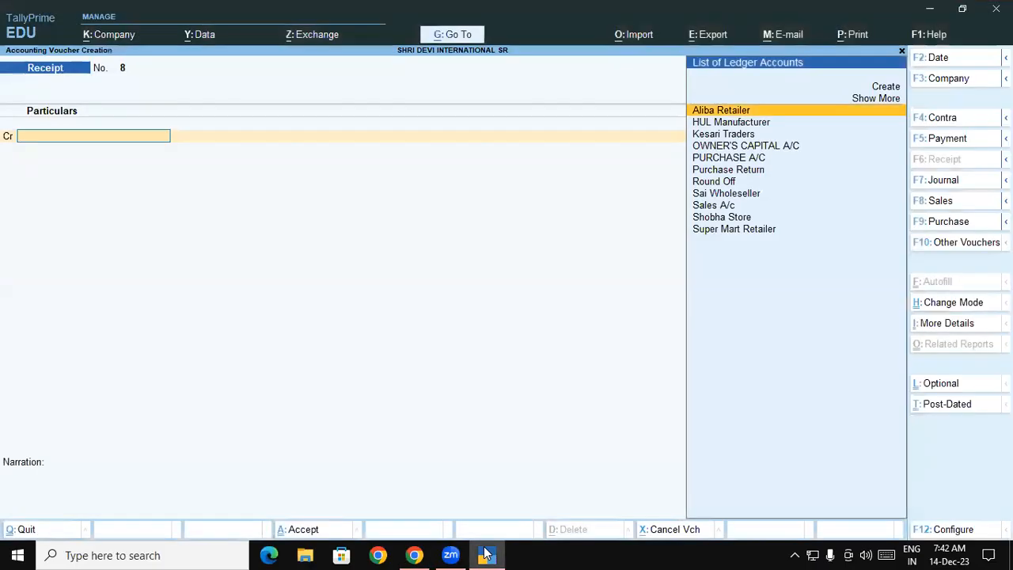
Step: Find the Stock Query report by name and open it for Surf Excel Matic Top Load Powder
key(alt+g)
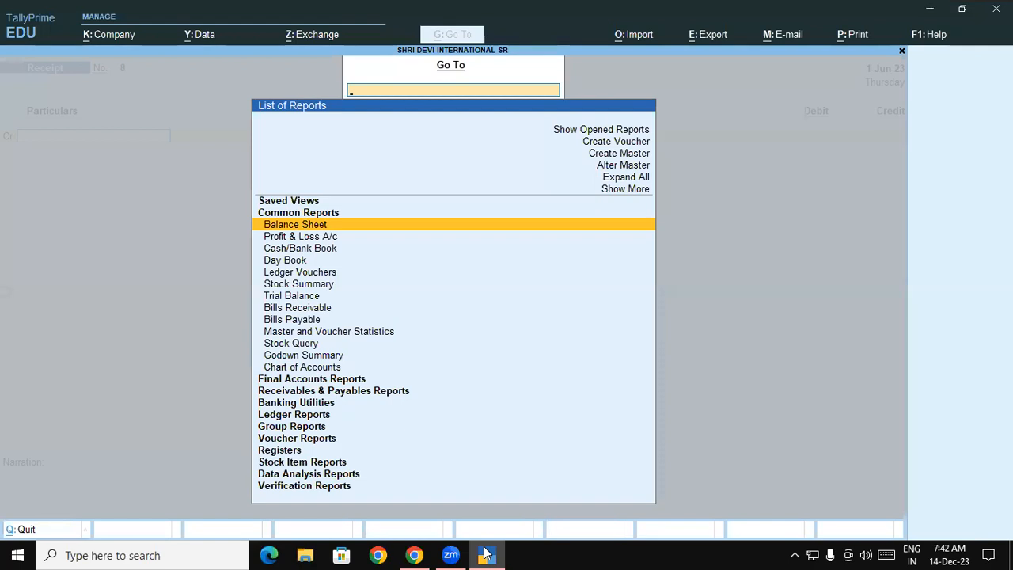
text(STOCK QUE)
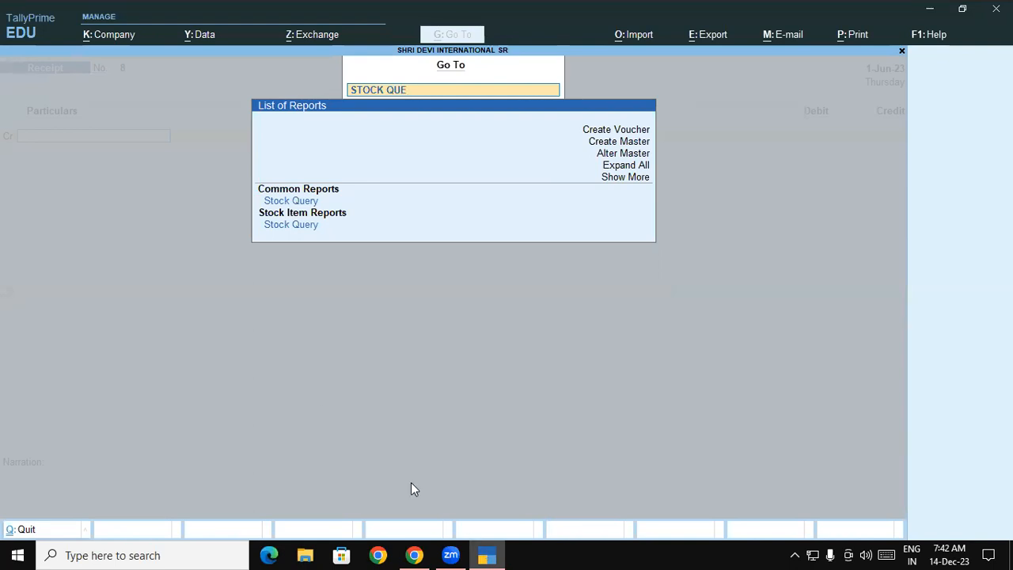
click(291, 202)
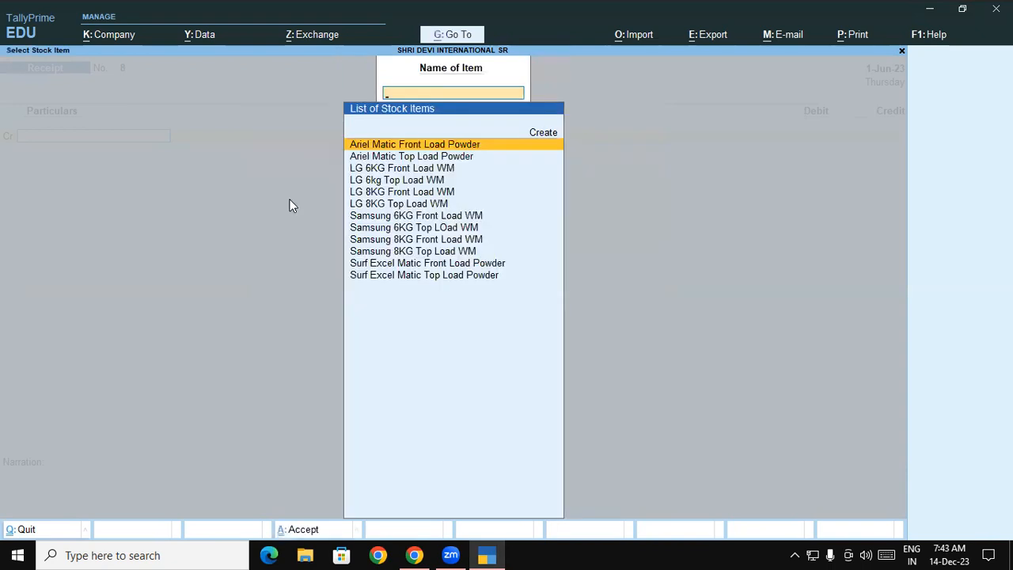
key(Down)
key(Down)
key(Down)
key(Down)
key(Down)
key(Down)
key(Down)
key(Down)
key(Down)
key(Down)
key(Down)
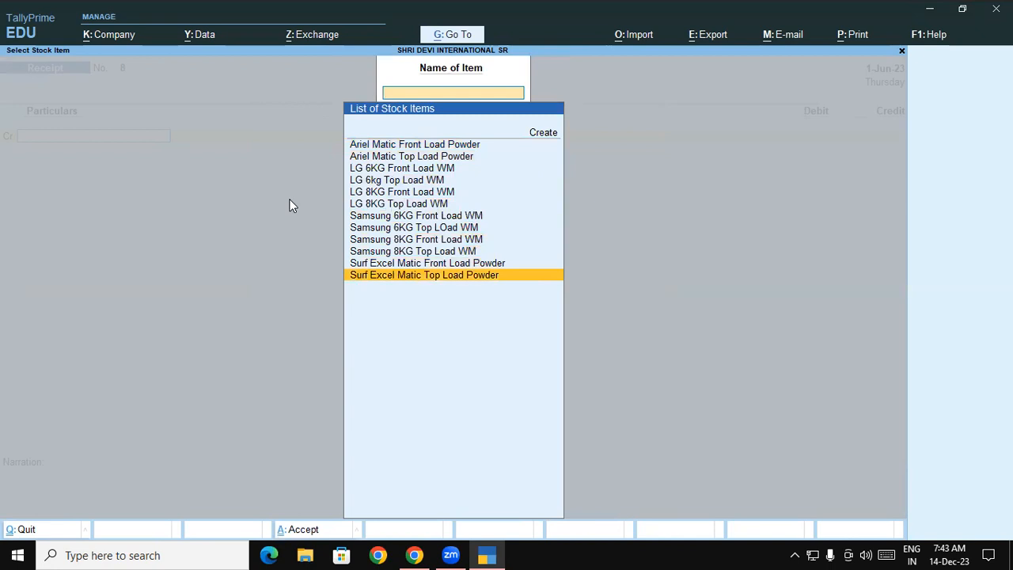
key(Return)
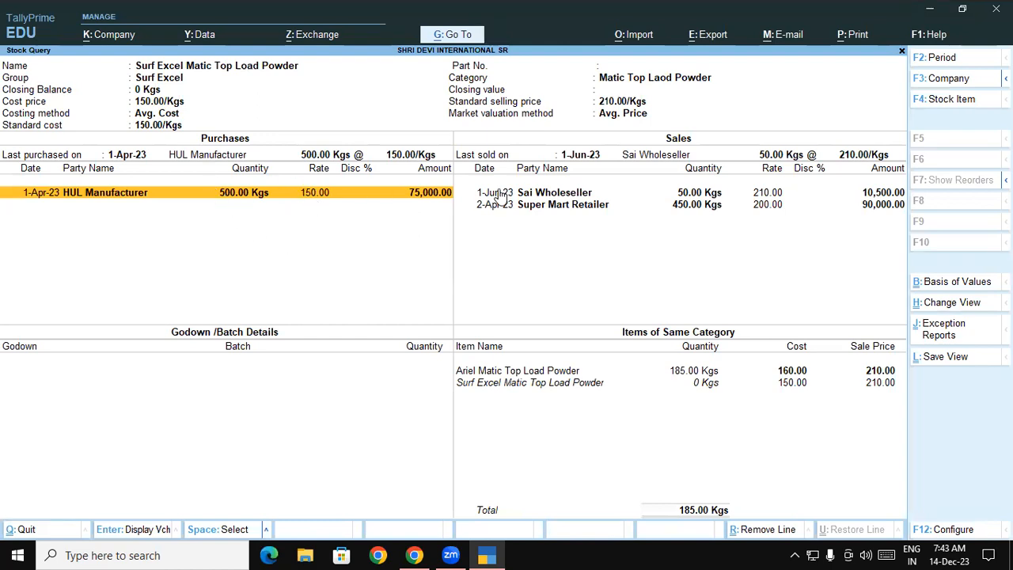
Step: Examine the Sai Wholeseller and Super Mart Retailer sales lines in the stock query
click(526, 198)
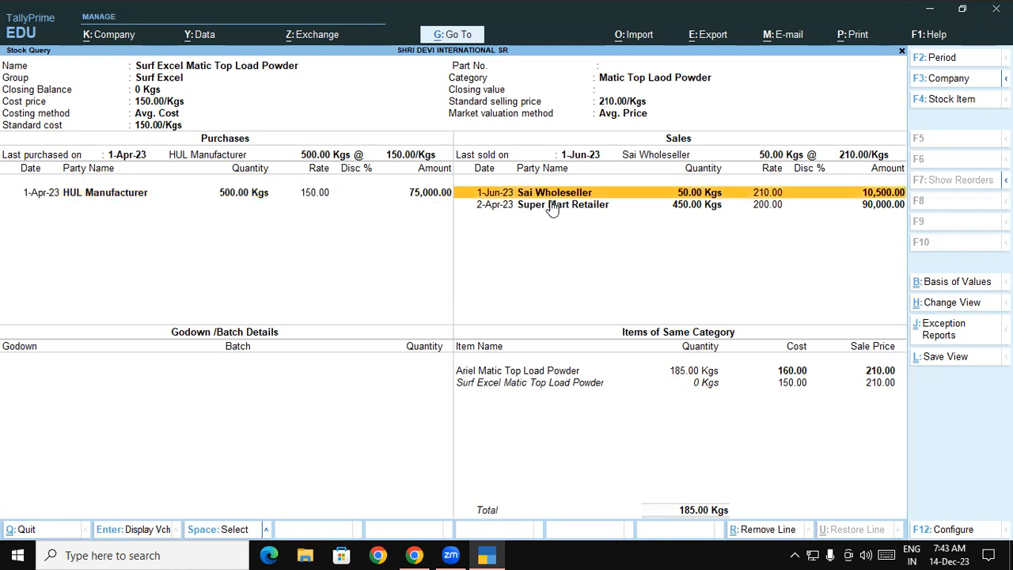
click(513, 205)
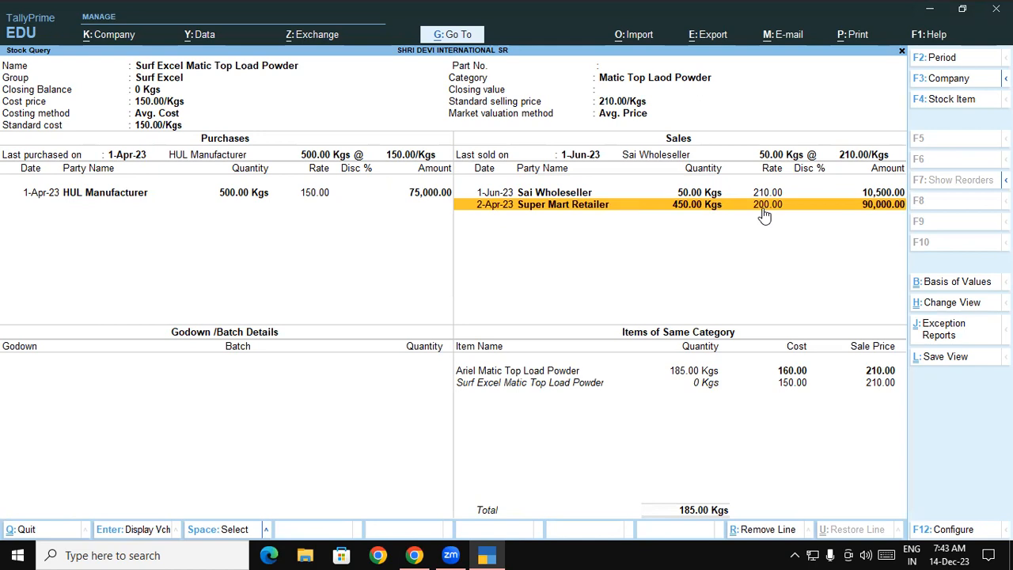
click(671, 198)
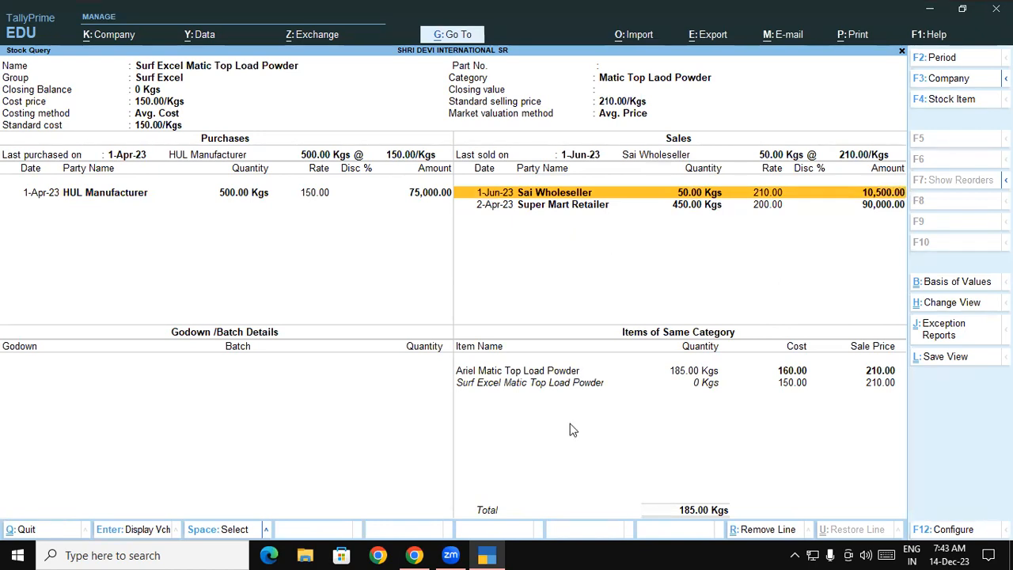
Step: Switch to Chrome and review the Stock Query example figure, its observations and the alternative way to reach the report
click(487, 555)
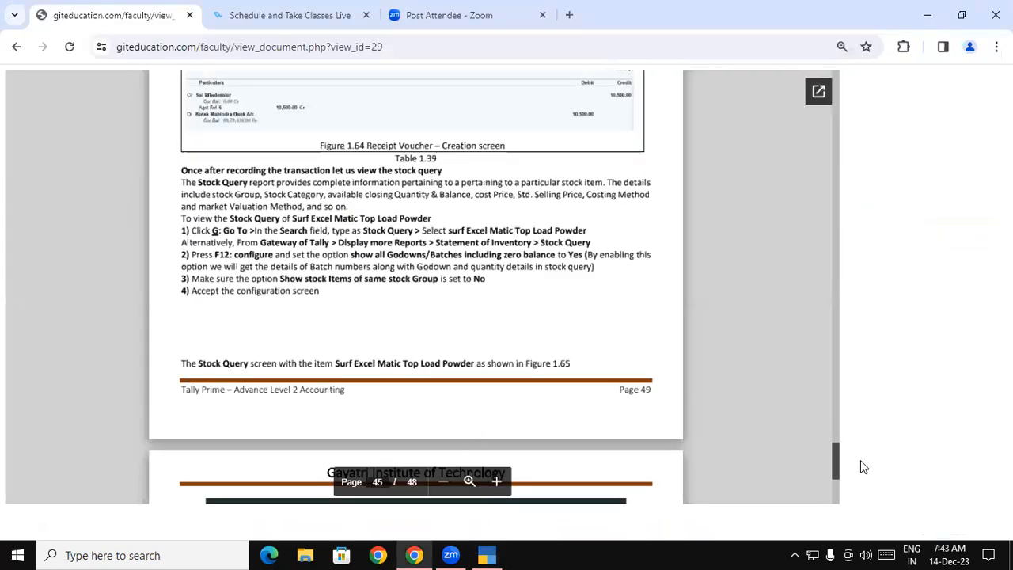
scroll(834, 446, down, 2)
drag(833, 446, 833, 449)
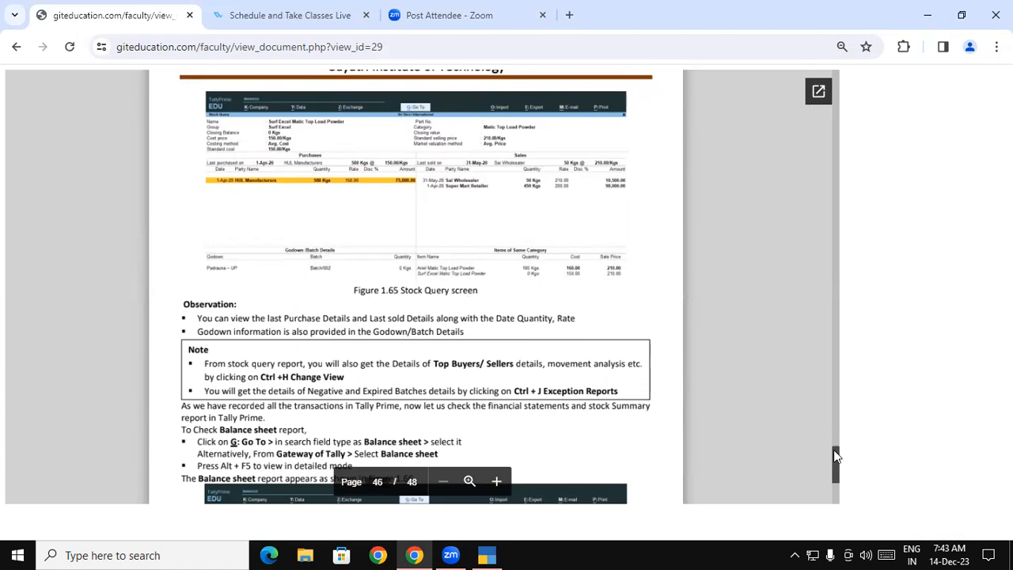
drag(835, 450, 835, 445)
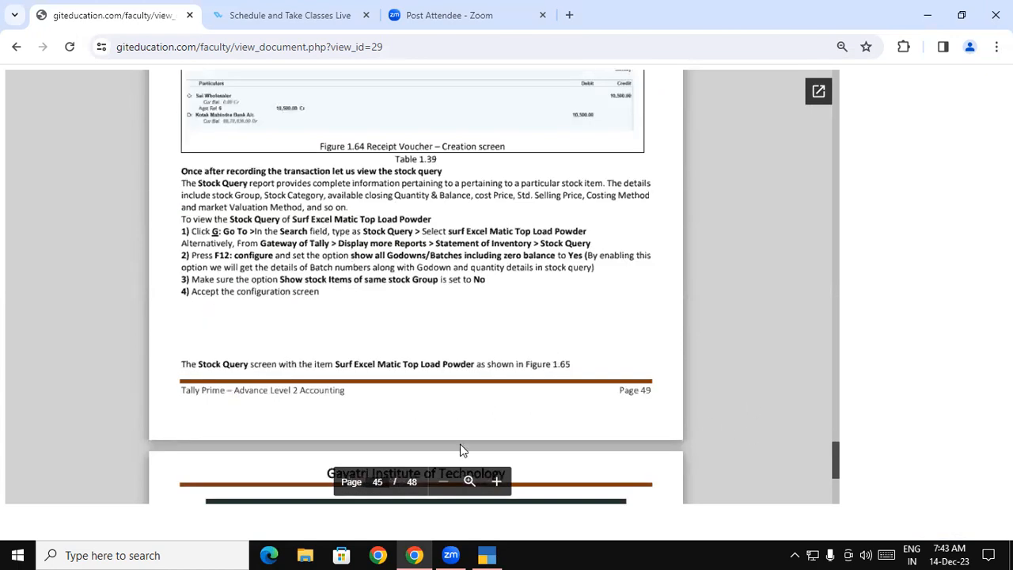
Step: Return to TallyPrime, close the stock query and the blank receipt voucher, and stay at the Gateway of Tally
click(488, 555)
key(Escape)
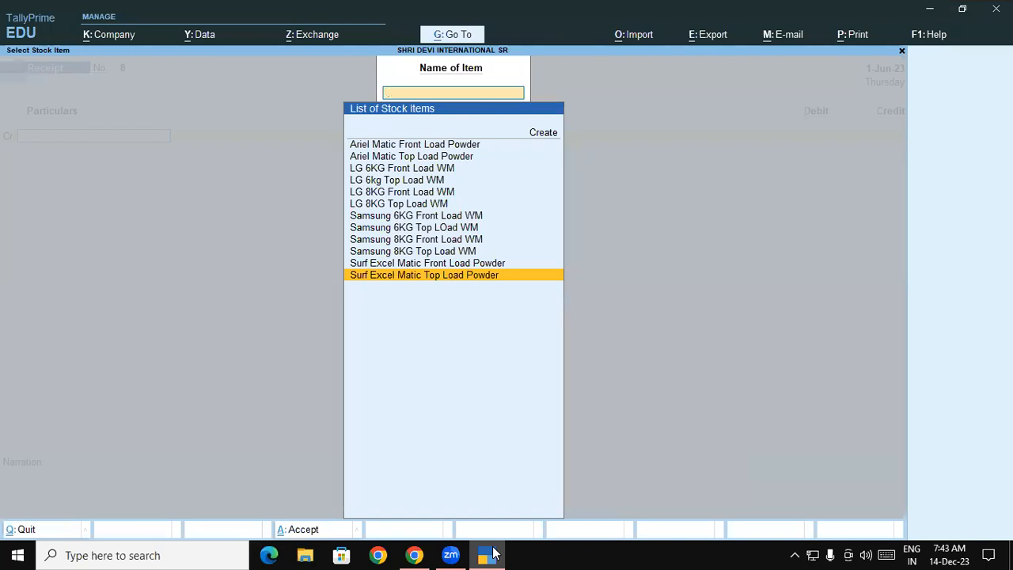
key(Escape)
key(Escape)
key(Escape)
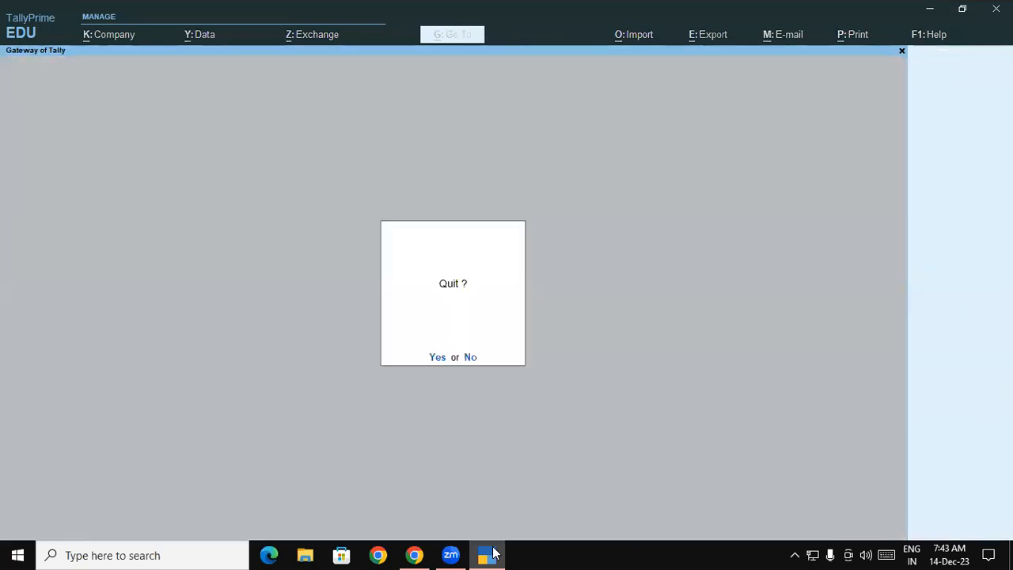
key(Escape)
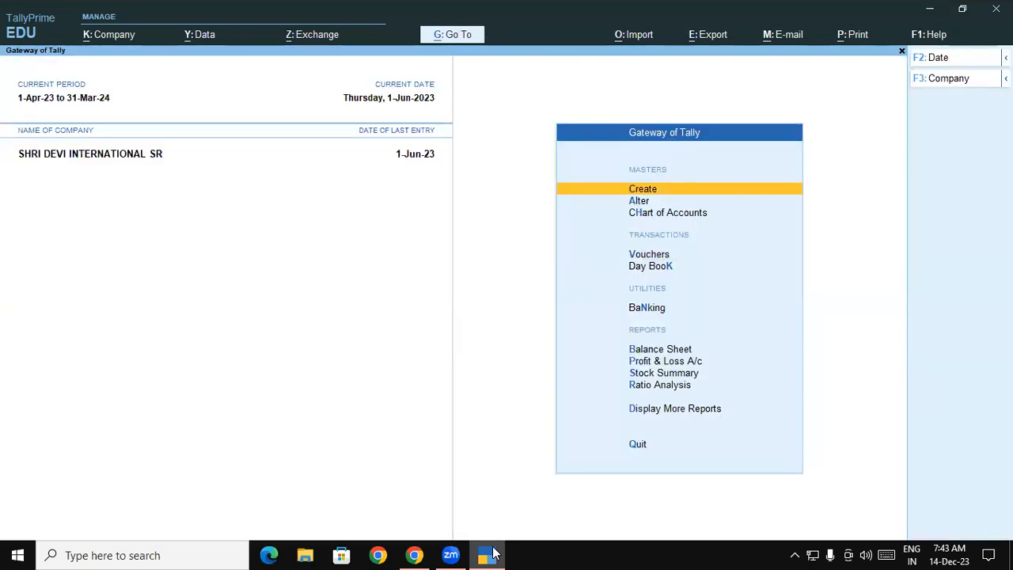
Step: Reopen the stock query of Surf Excel Matic Top Load Powder, this time through the additional reports' inventory statements
key(d)
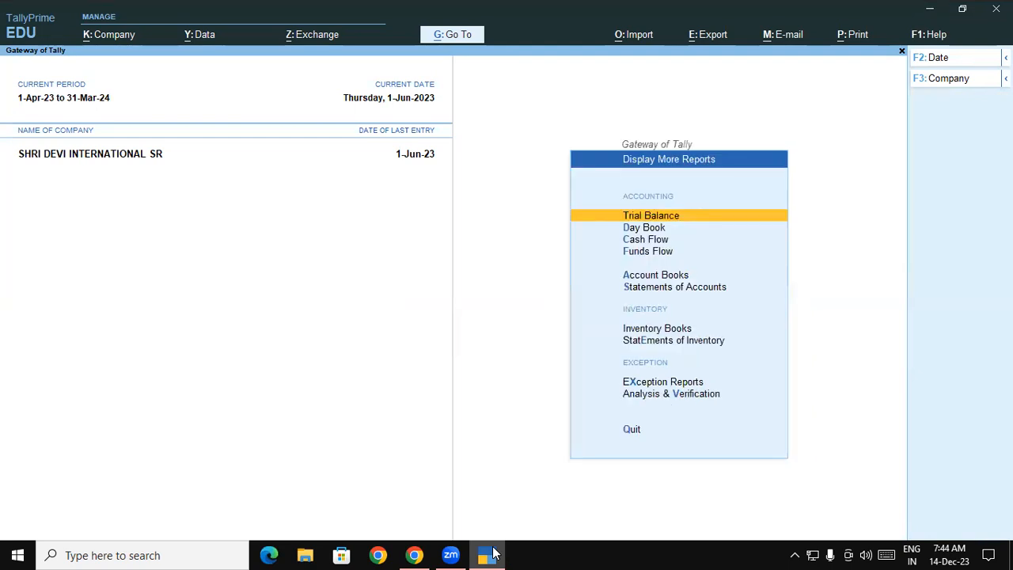
key(e)
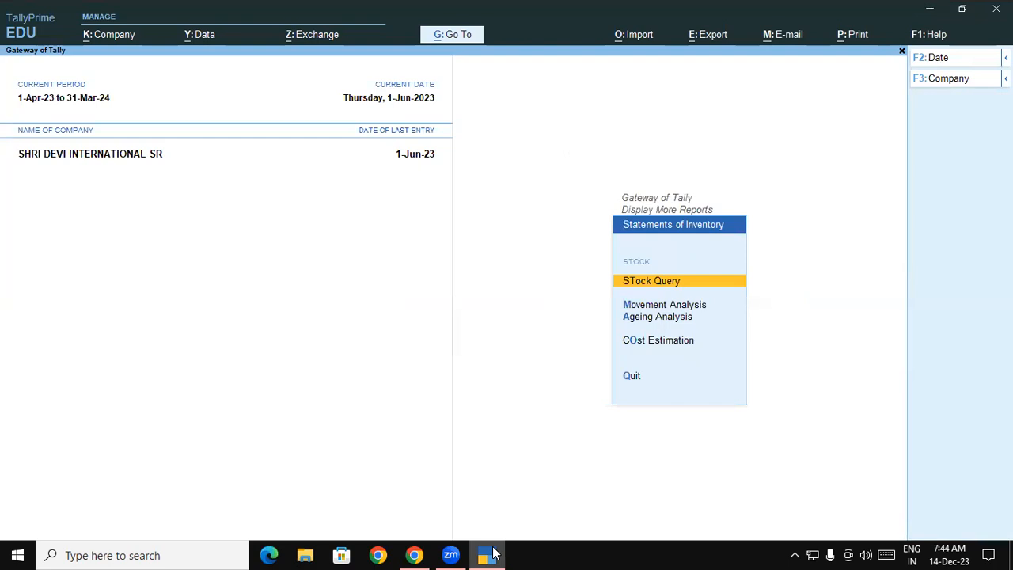
key(t)
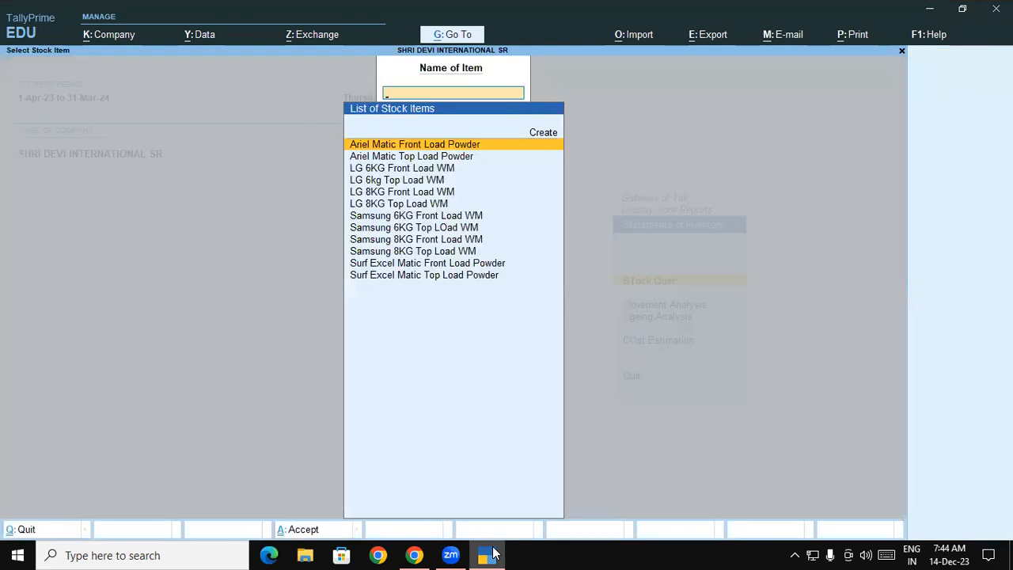
key(Down)
key(Down)
key(Down)
key(Down)
key(Down)
key(Down)
key(Down)
key(Down)
key(Down)
key(Down)
key(Down)
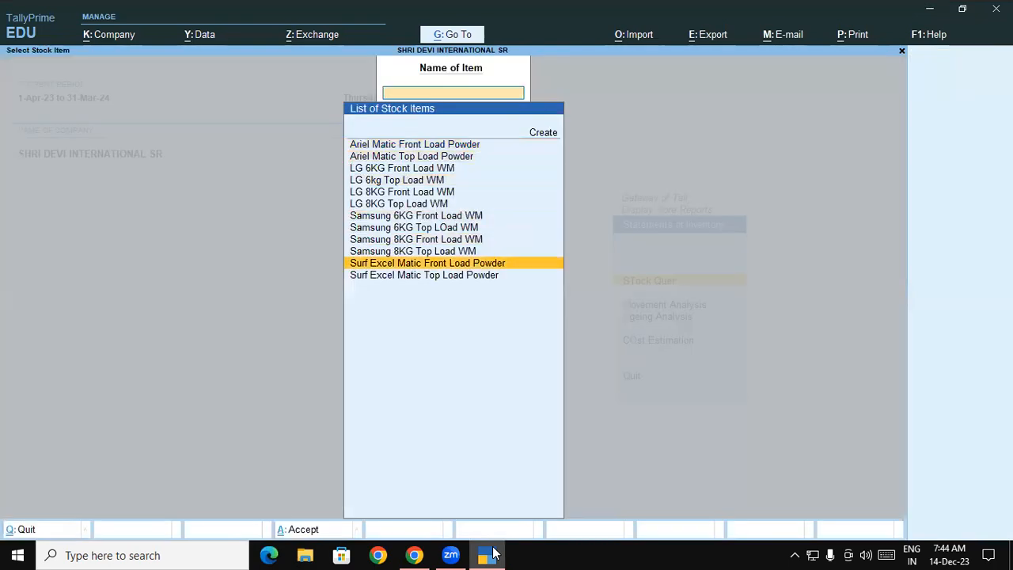
key(Return)
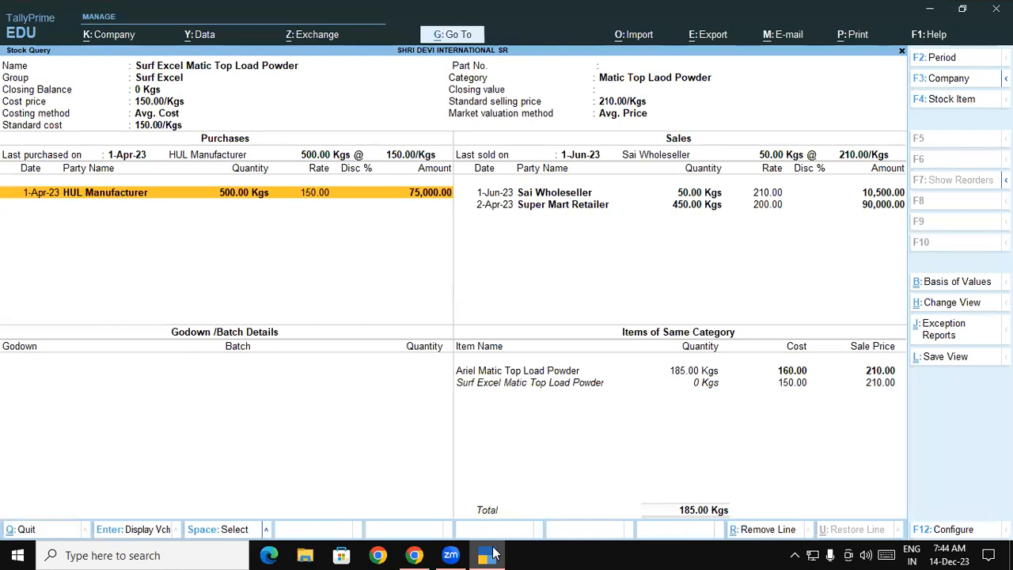
Step: Close the stock query back to the Gateway of Tally and consult the report's configuration instructions in Chrome
key(Escape)
key(Escape)
key(Escape)
key(Escape)
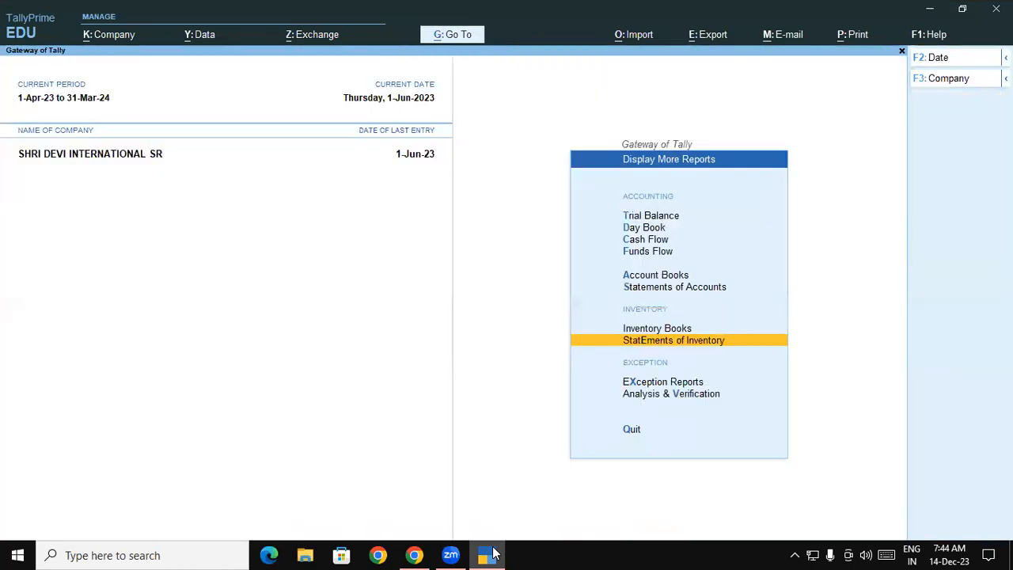
key(Escape)
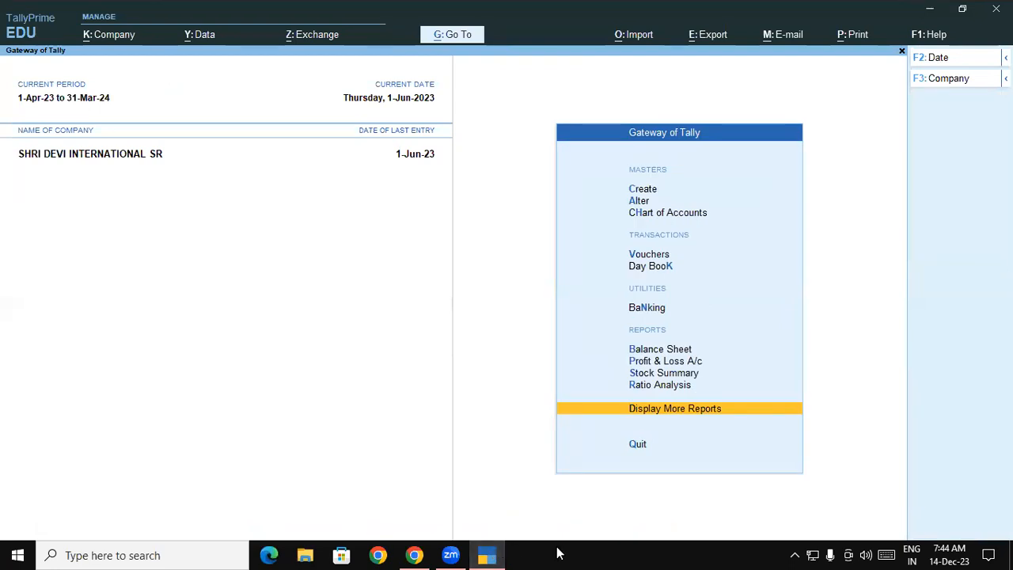
click(489, 554)
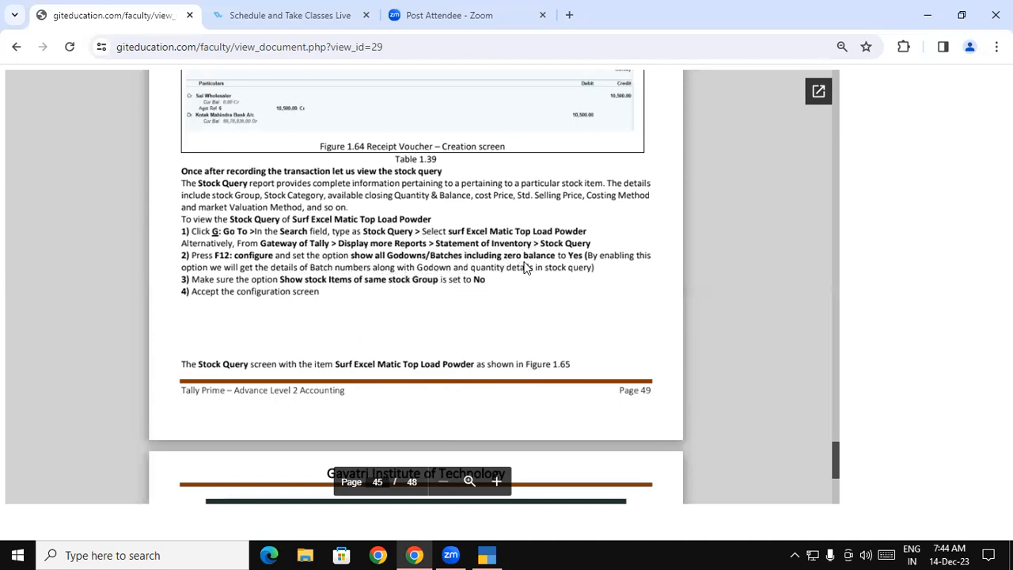
Step: Return to TallyPrime and open the stock query of Surf Excel Matic Top Load Powder through the additional reports' inventory statements
click(497, 554)
key(Return)
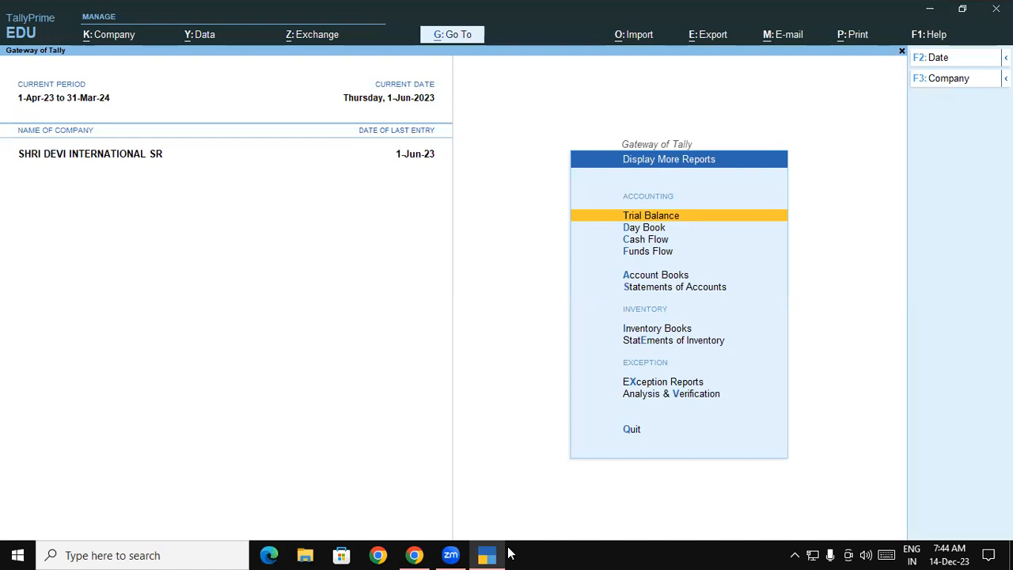
key(e)
key(Return)
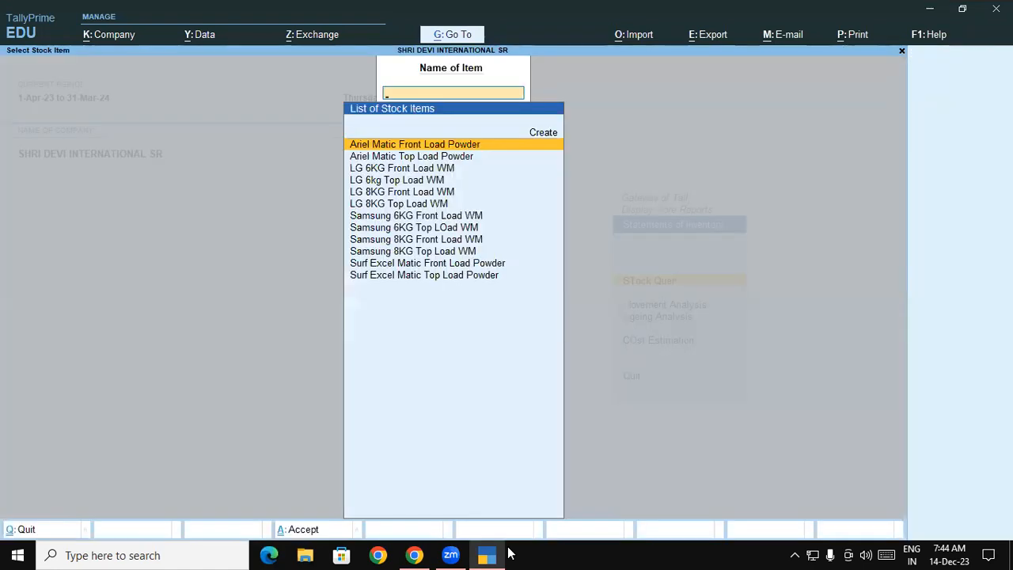
key(Down)
key(Down)
key(Down)
key(Down)
key(Down)
key(Down)
key(Down)
key(Down)
key(Down)
key(Down)
key(Down)
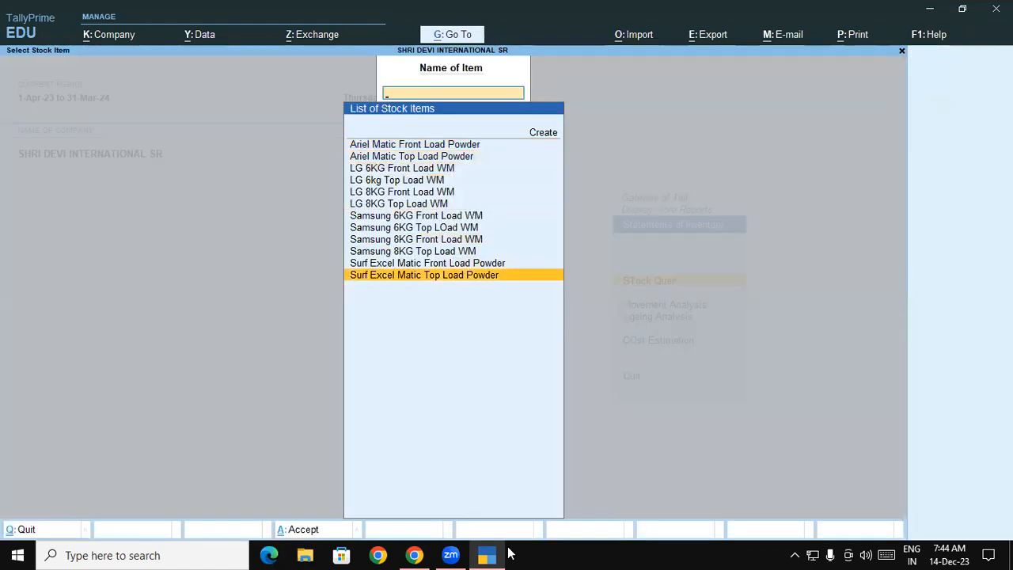
key(Return)
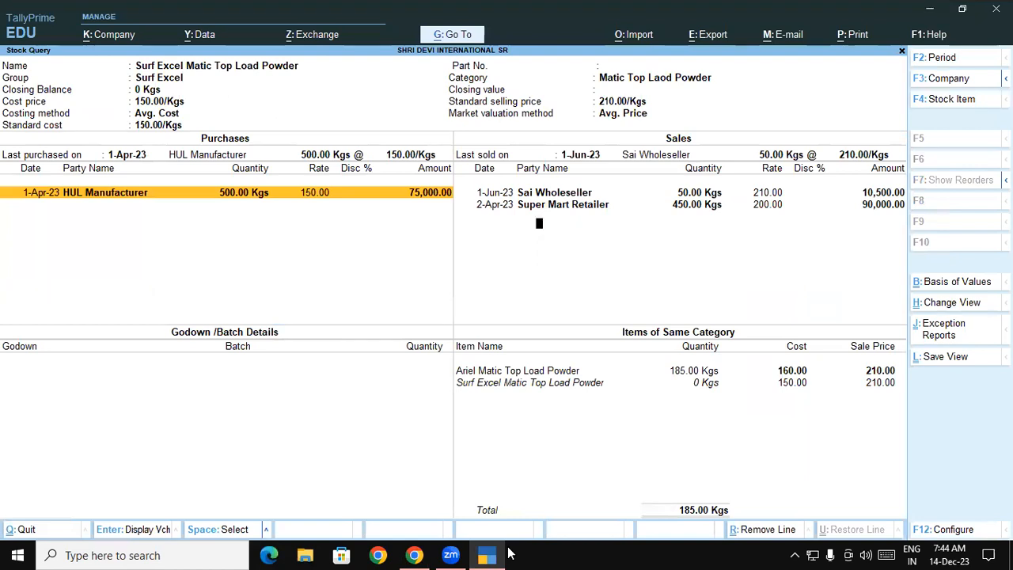
Step: Configure the stock query to show all godowns/batches including zero balance, checking the written instructions in Chrome before accepting
key(F12)
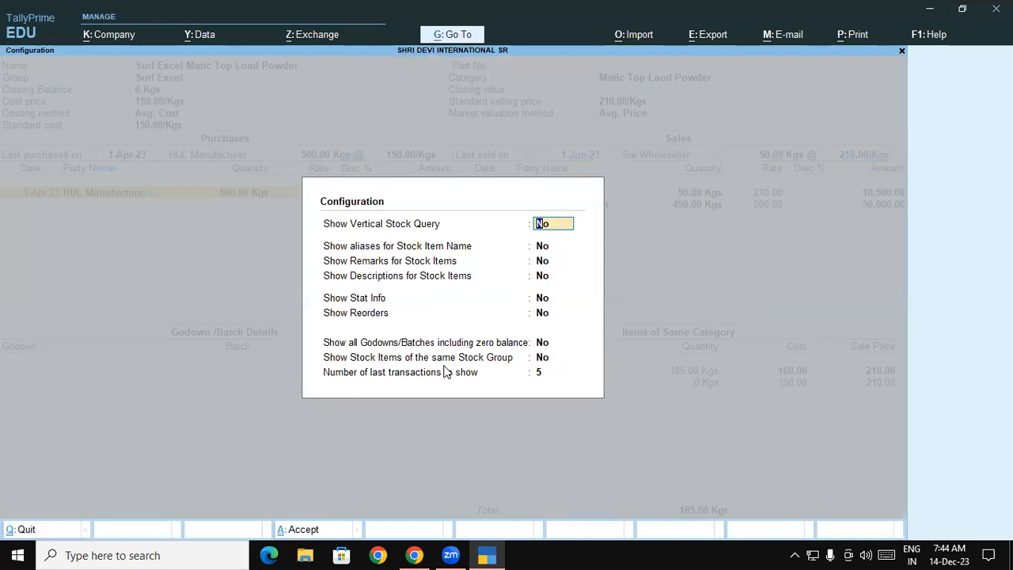
click(484, 554)
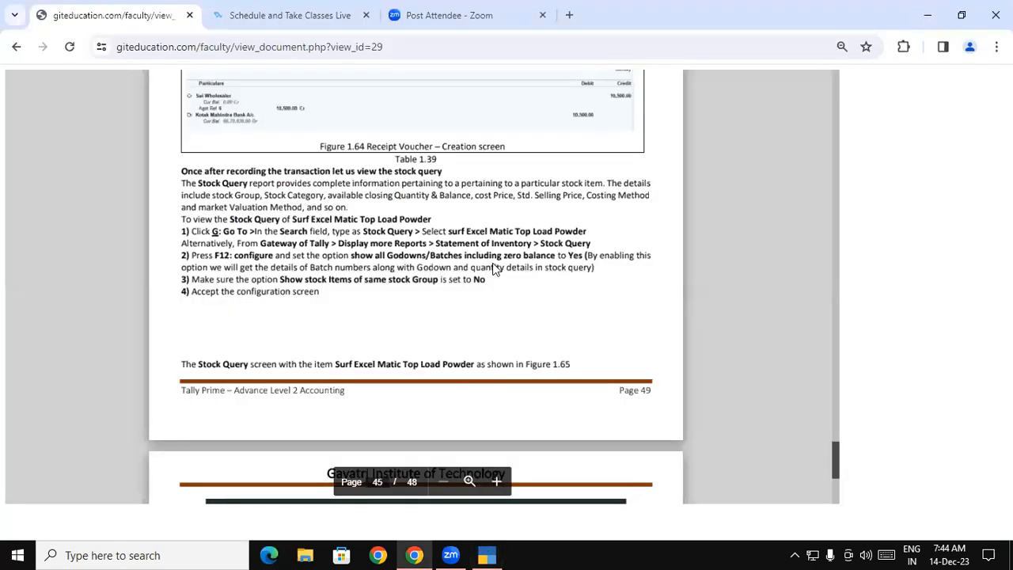
click(487, 554)
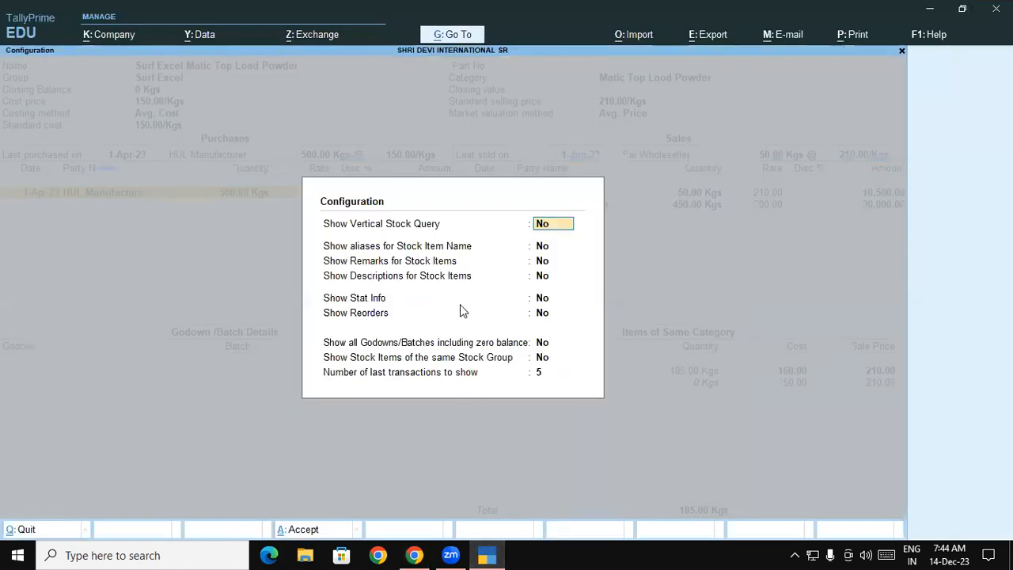
click(542, 348)
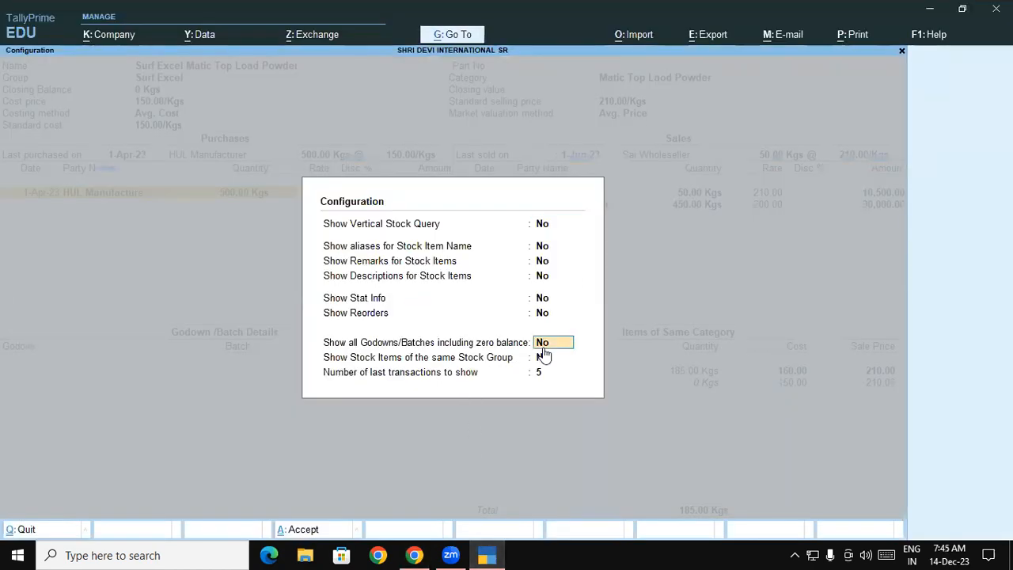
text(Y)
key(Return)
key(ctrl+a)
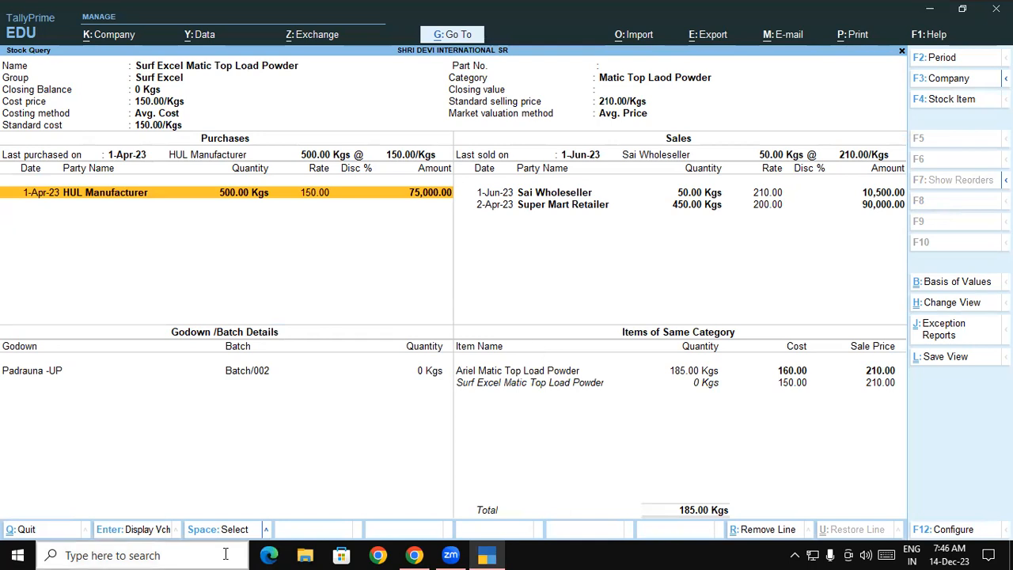
Step: Switch to Chrome and read the stock query notes and the Balance Sheet, Profit & Loss A/c and Stock Summary instructions
click(414, 555)
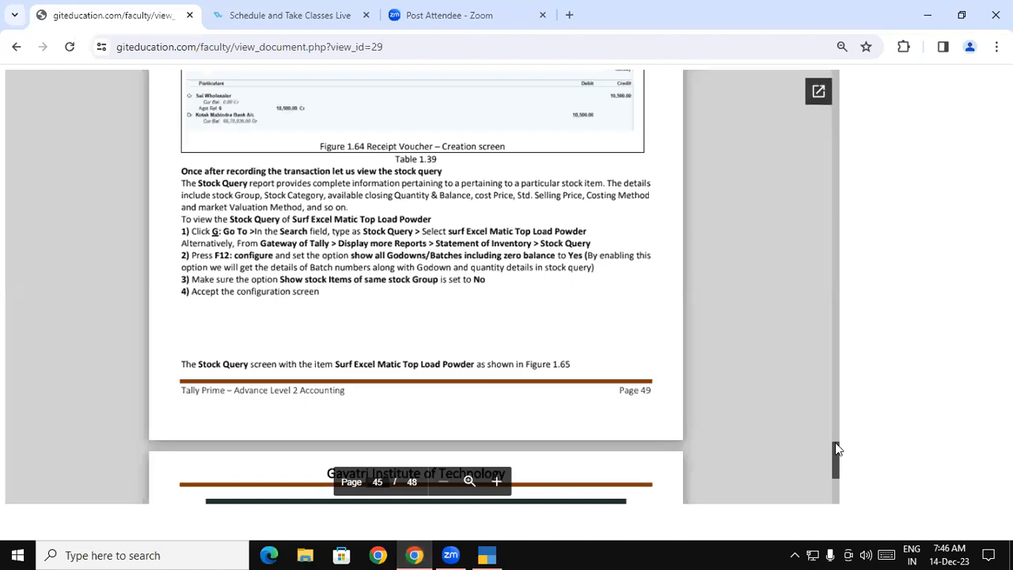
drag(838, 448, 837, 455)
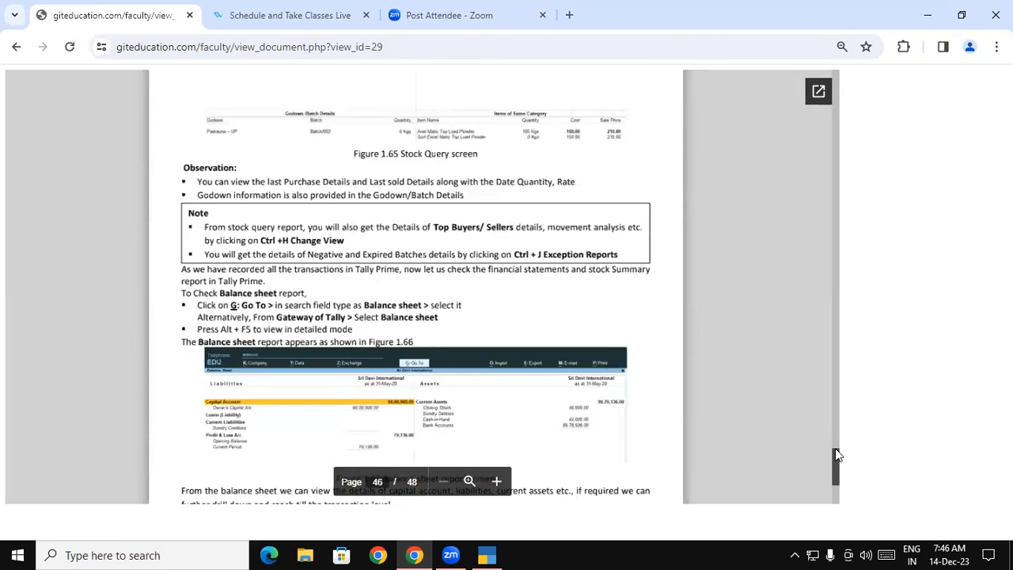
scroll(837, 455, down, 1)
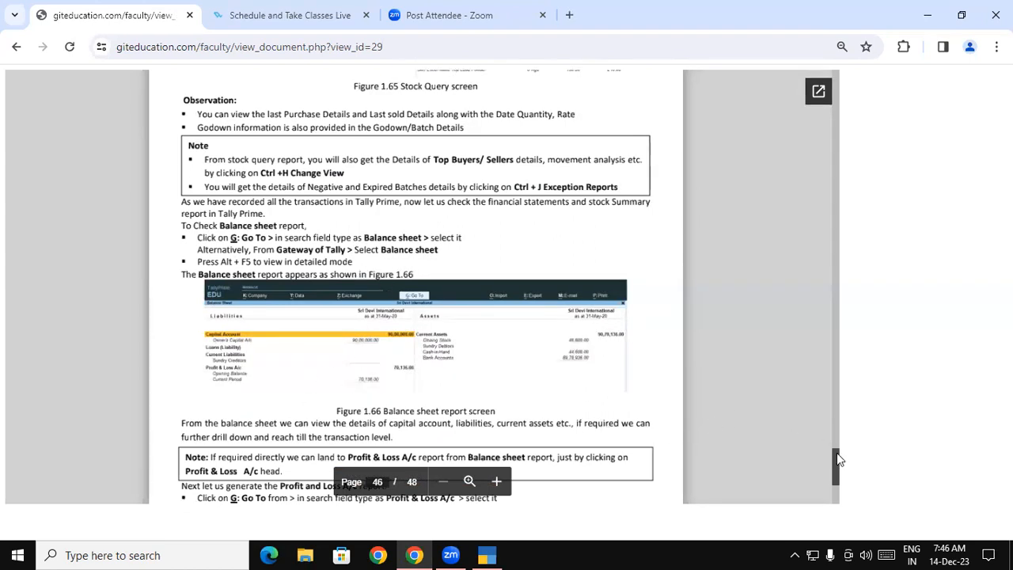
drag(835, 457, 833, 457)
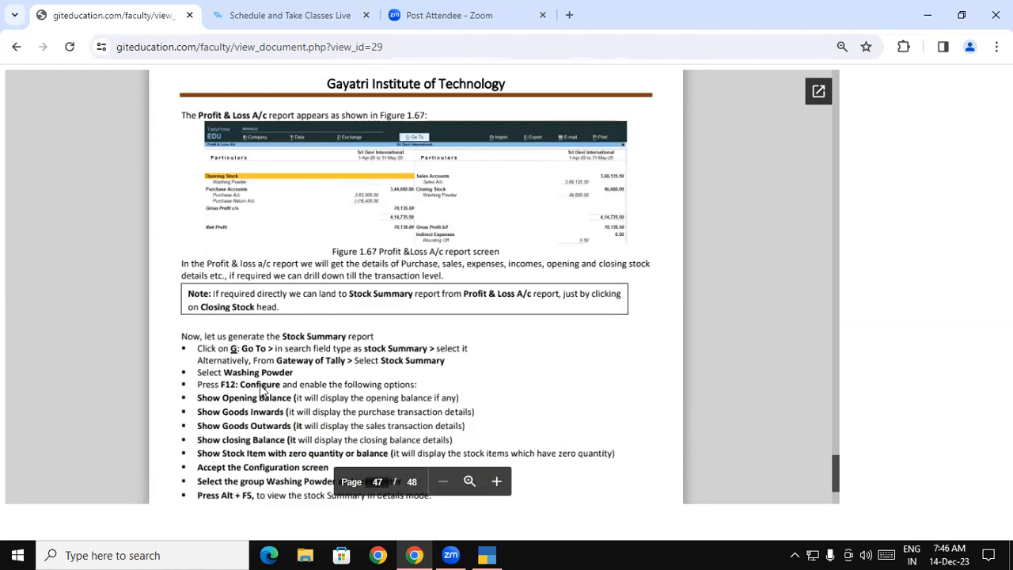
Step: Return to TallyPrime, close the stock query, and open the Washing Powder group from the Stock Summary report
click(487, 555)
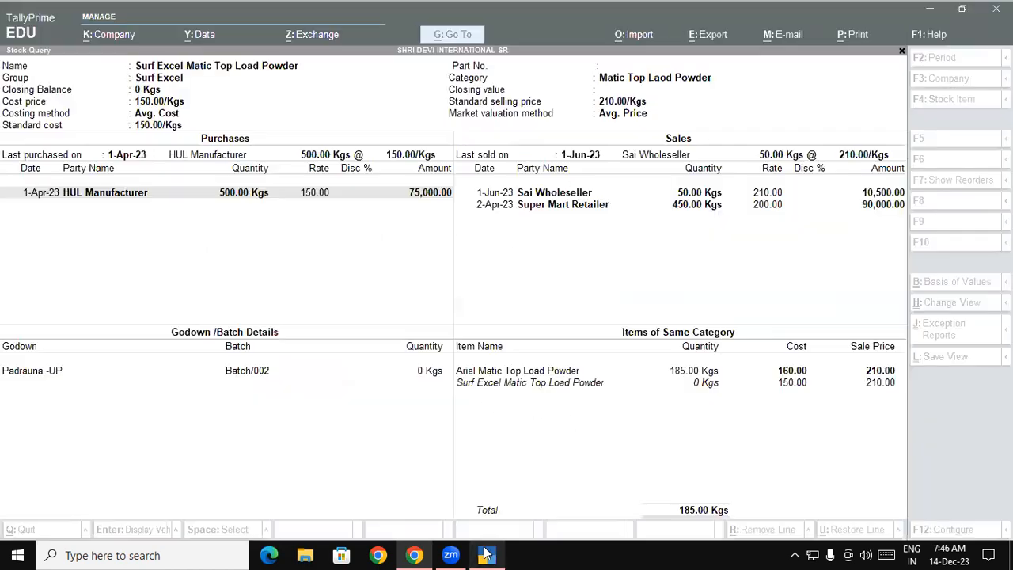
key(Escape)
key(Escape)
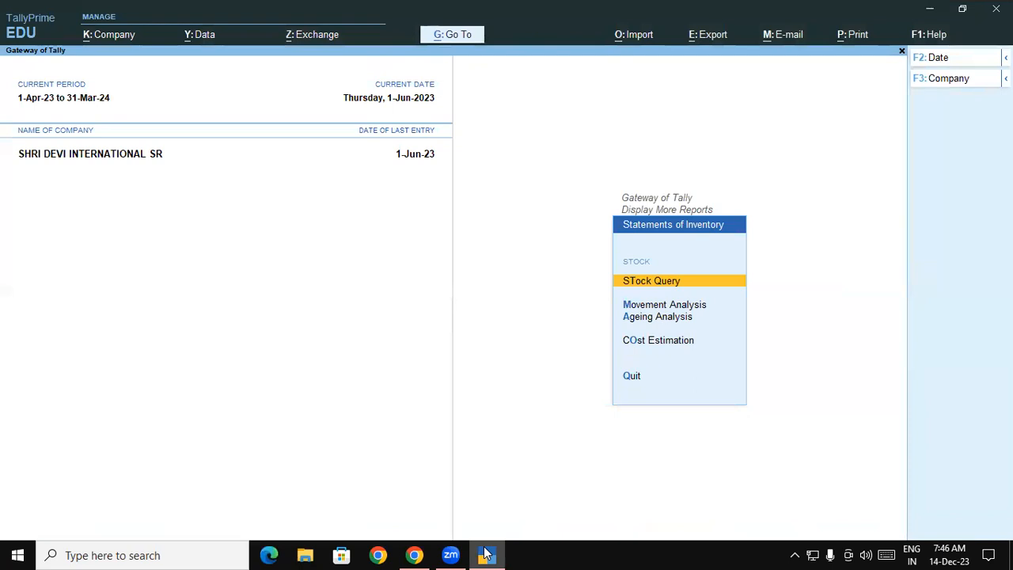
key(alt+g)
text(S)
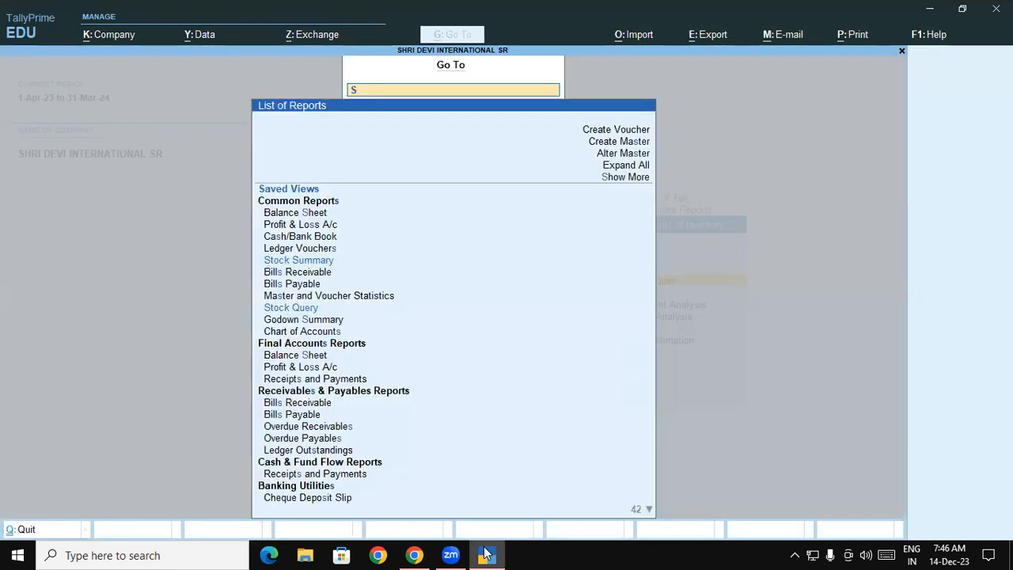
text(TOCK)
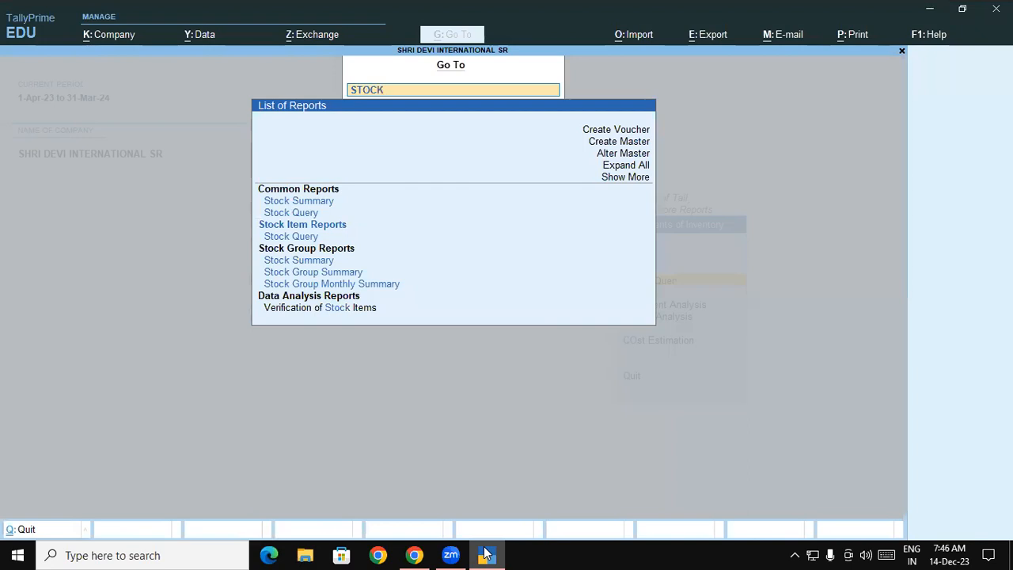
click(305, 204)
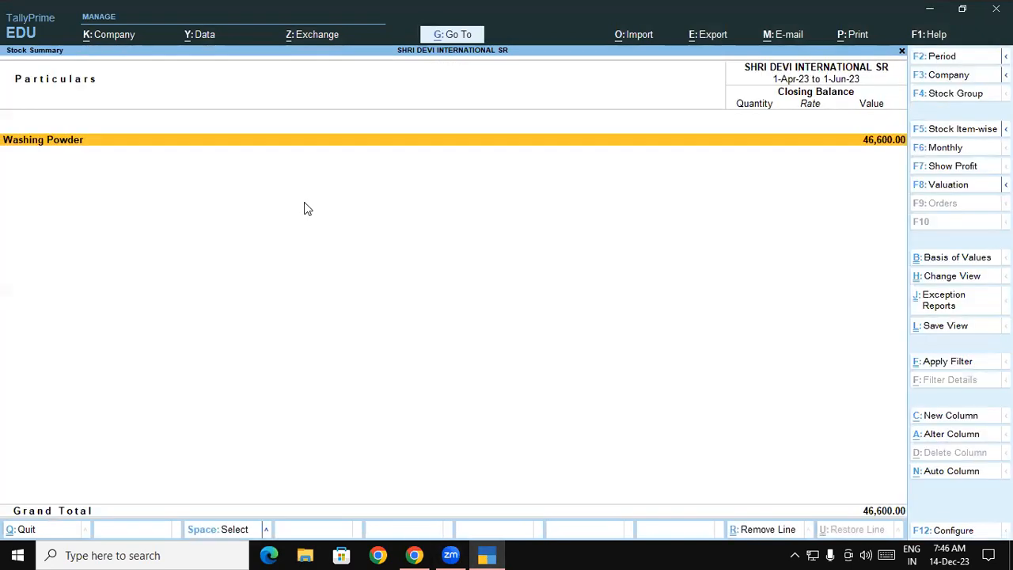
key(Return)
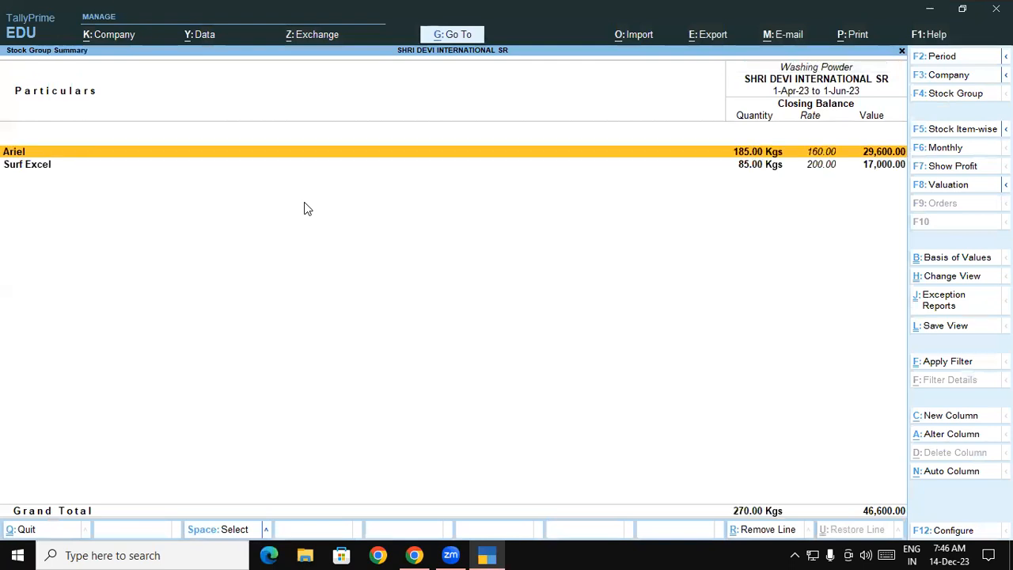
Step: In the Washing Powder group summary's configuration, set Show Opening Balance, Show Goods Inwards and Show Goods Outwards to Yes
key(F12)
key(Return)
key(Return)
key(Return)
key(Return)
text(y)
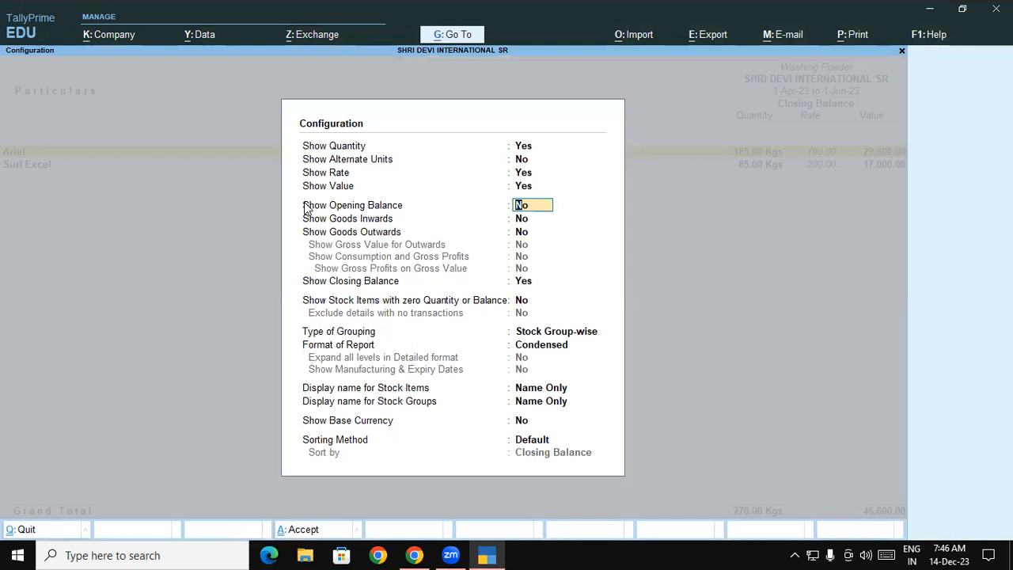
key(Return)
text(y)
key(Return)
text(y)
key(Return)
key(Return)
key(Return)
key(Return)
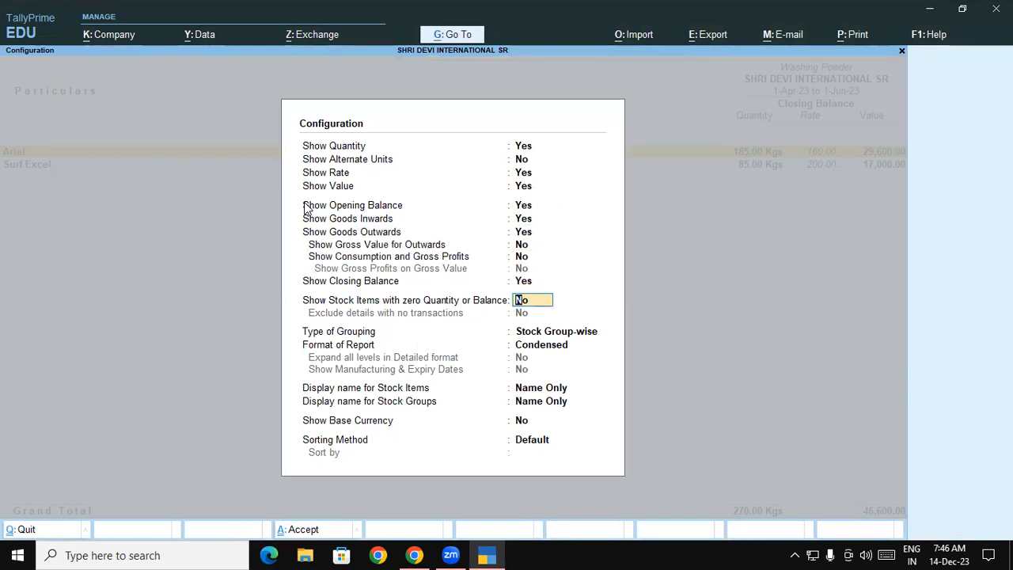
Step: Include stock items with zero quantity or balance, set the report format to Detailed, accept the configuration and open the Ariel group
text(y)
key(Return)
key(Return)
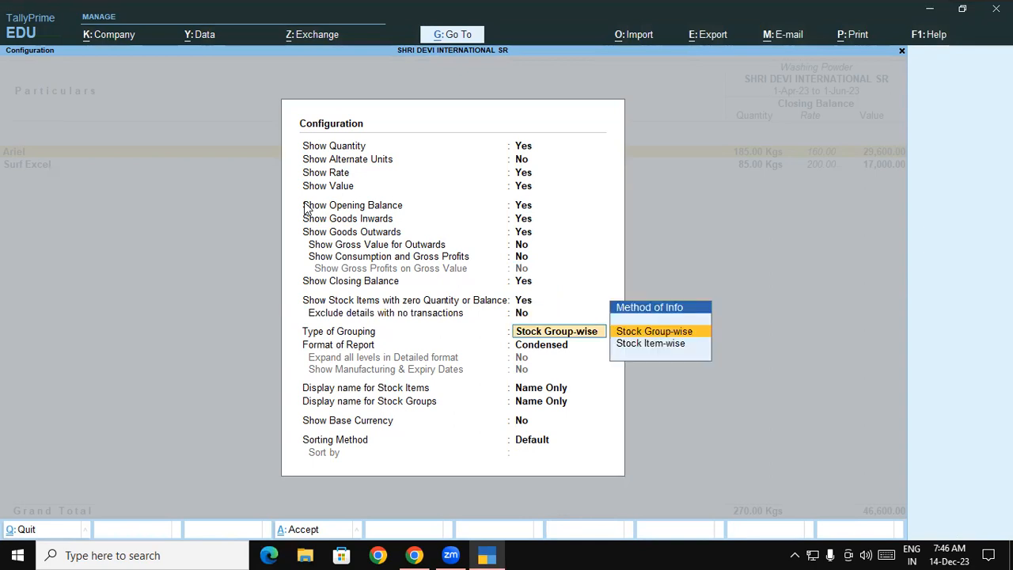
key(Return)
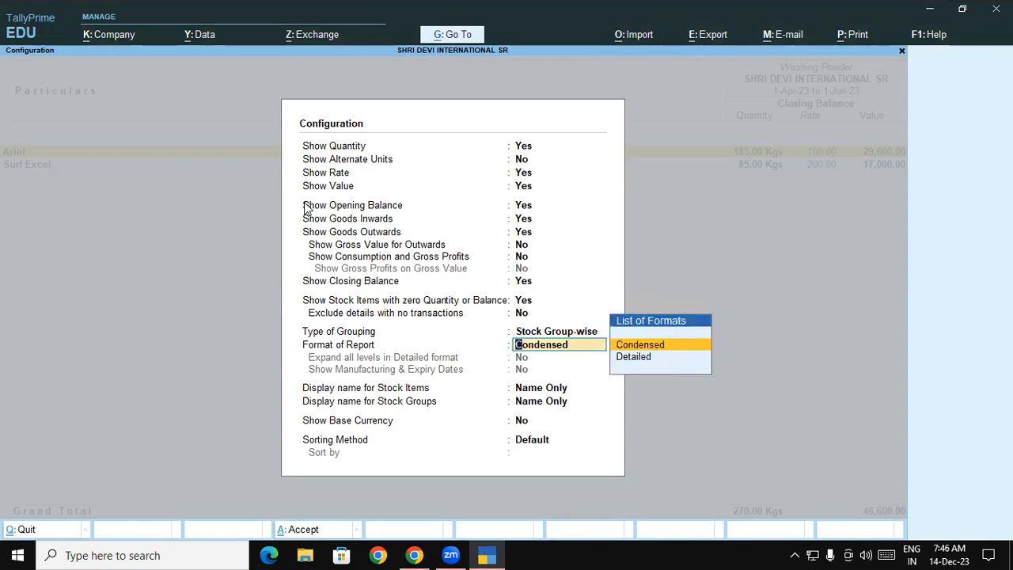
key(Down)
key(Return)
key(Return)
key(Return)
key(Return)
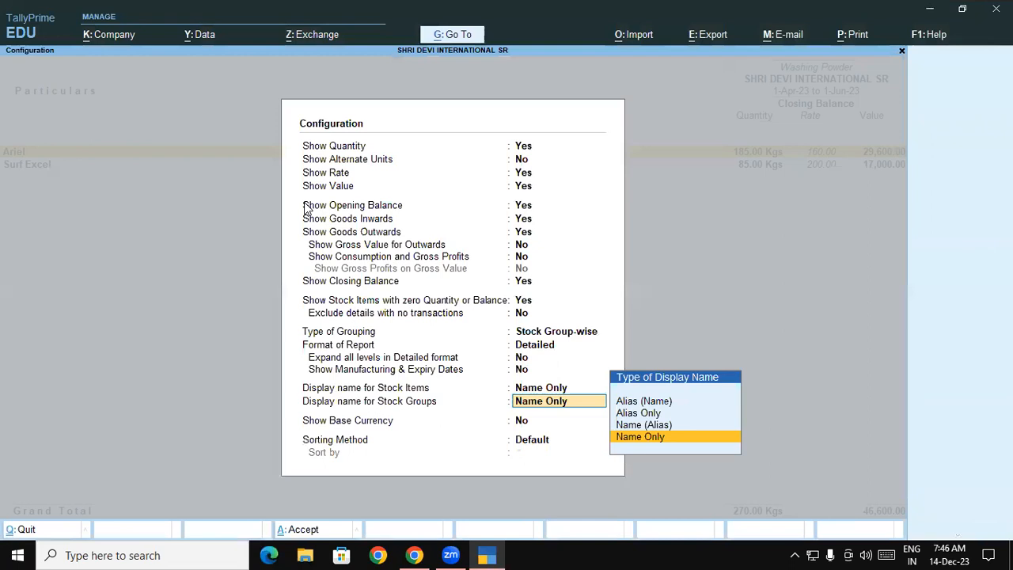
key(Return)
key(Return)
key(Return)
key(Return)
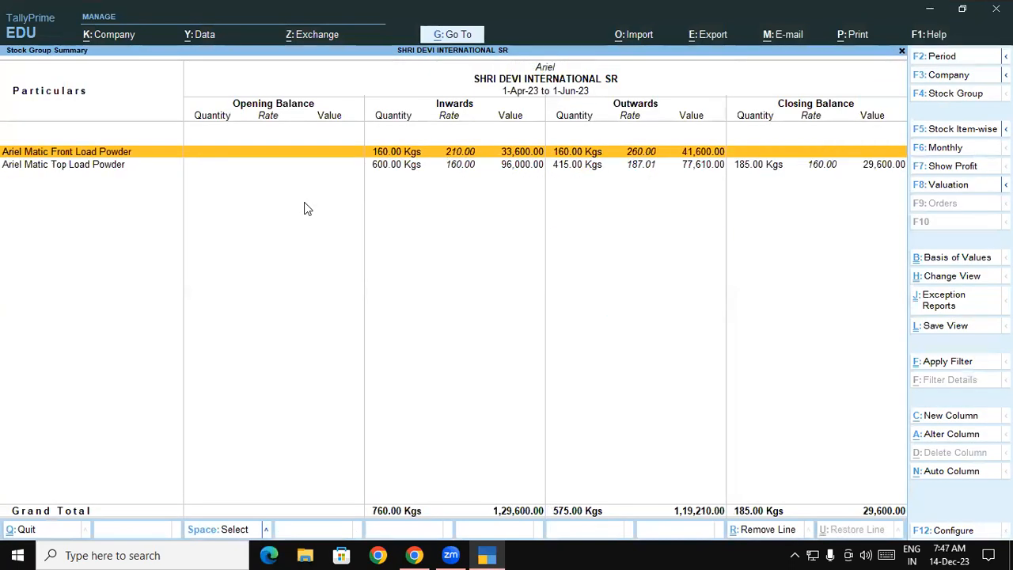
Step: Go back to the Stock Summary, recheck the Washing Powder group's closing balances, and return to the summary
key(Escape)
key(Escape)
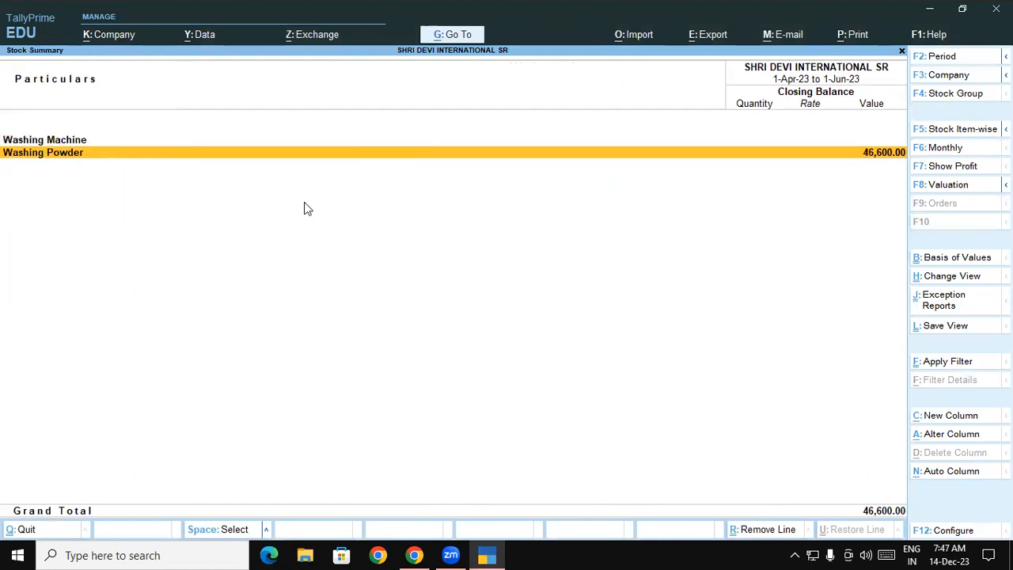
key(Return)
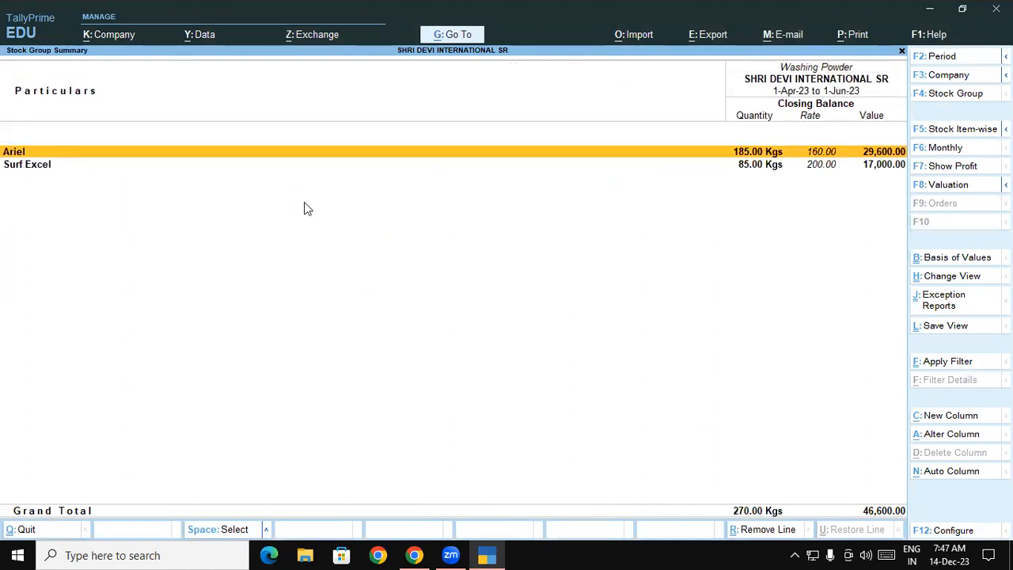
key(Escape)
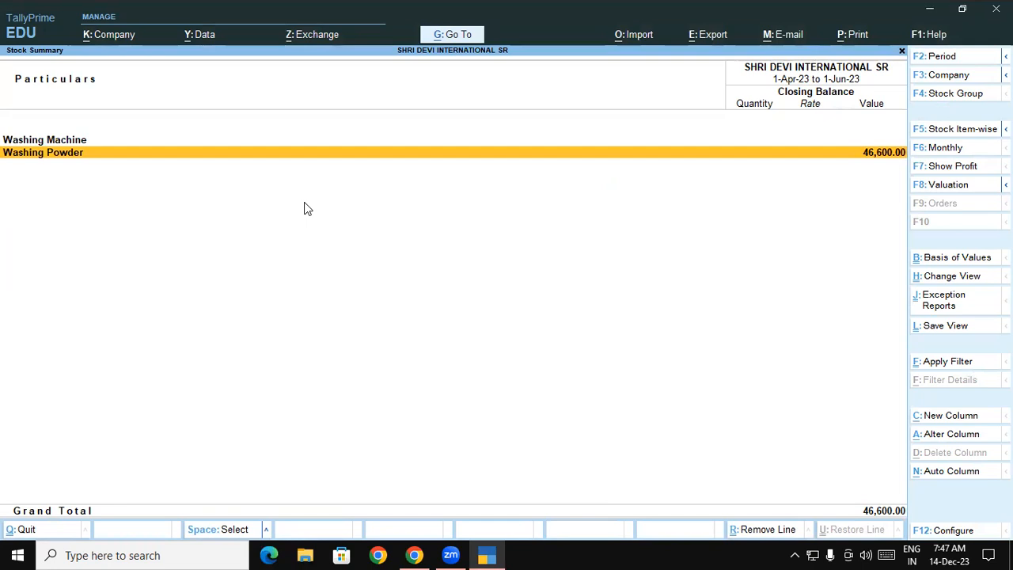
Step: In the Stock Summary's configuration, set Show Opening Balance, Show Goods Inwards and Show Goods Outwards to Yes
key(F12)
key(Down)
key(Down)
key(Down)
key(Down)
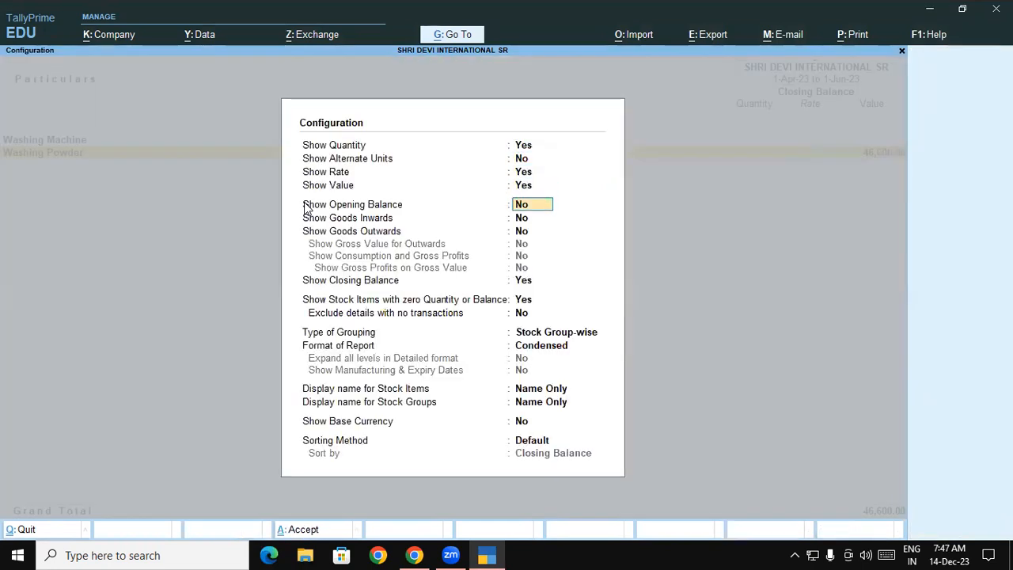
text(y)
key(Return)
text(y)
key(Return)
text(y)
key(Return)
key(Return)
key(Return)
key(Return)
key(Return)
key(Return)
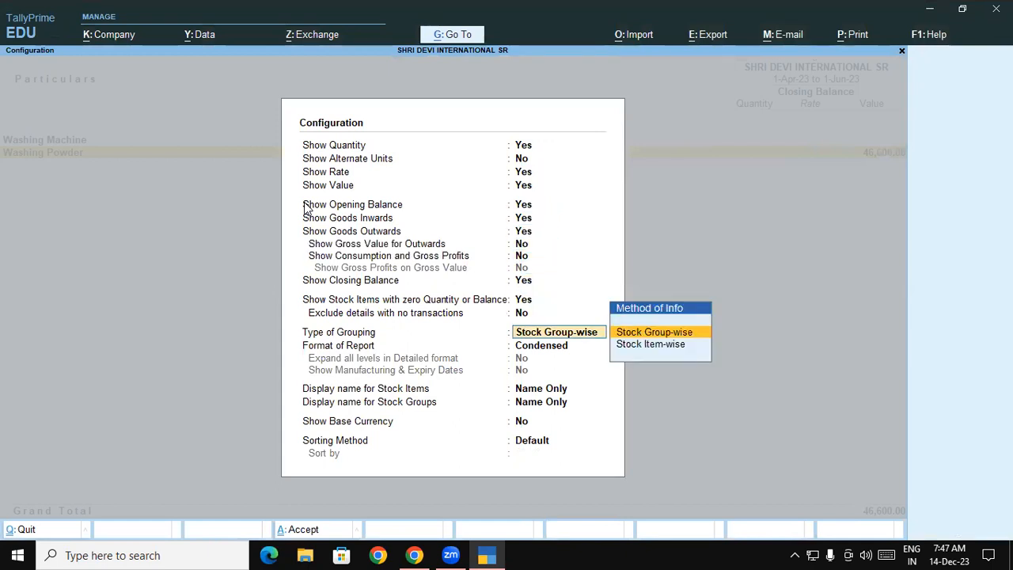
Step: Keep the stock group-wise grouping, set the Stock Summary's format to Detailed, and accept the configuration
key(Return)
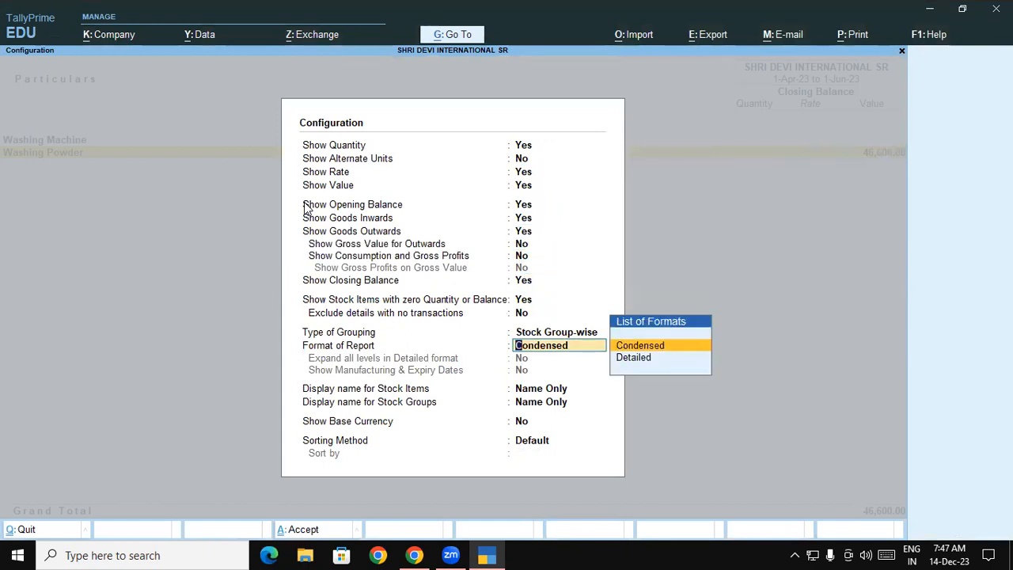
key(Down)
key(Return)
key(Return)
key(Return)
key(Return)
key(Return)
key(Return)
key(Return)
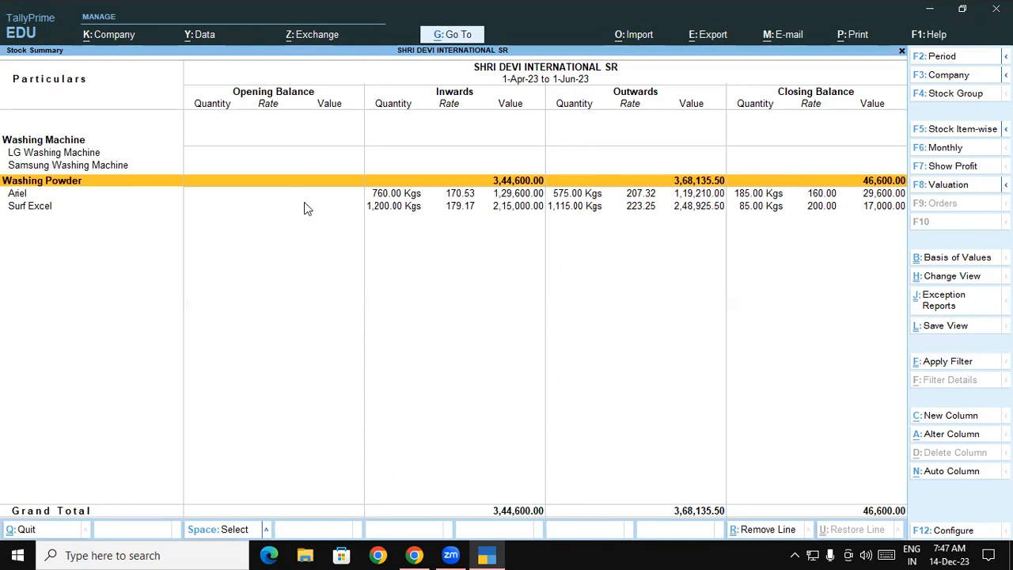
Step: Leave the current report, reopen the Stock Summary by searching for STOC, and open the Washing Powder group
key(Escape)
key(Return)
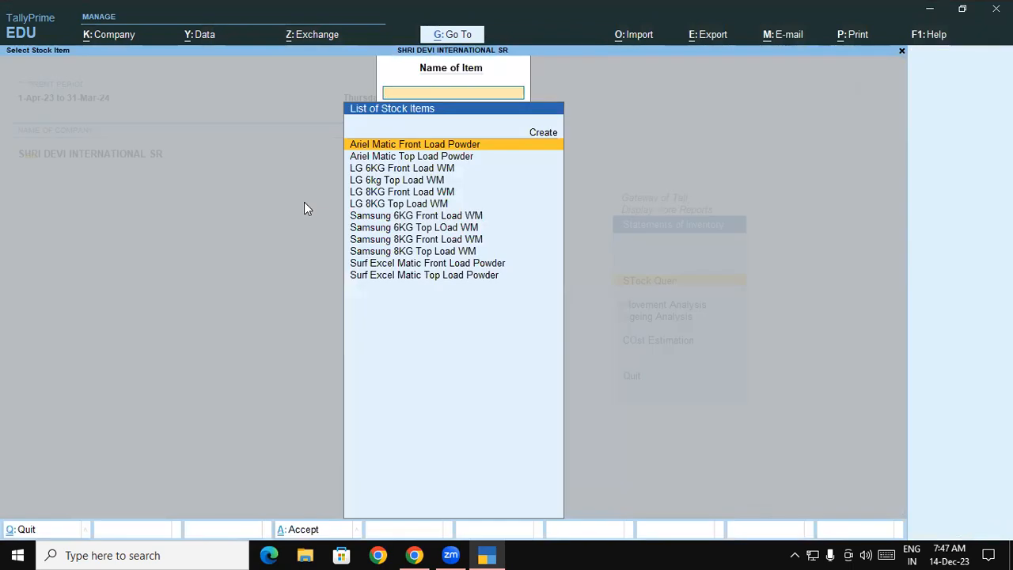
key(alt+g)
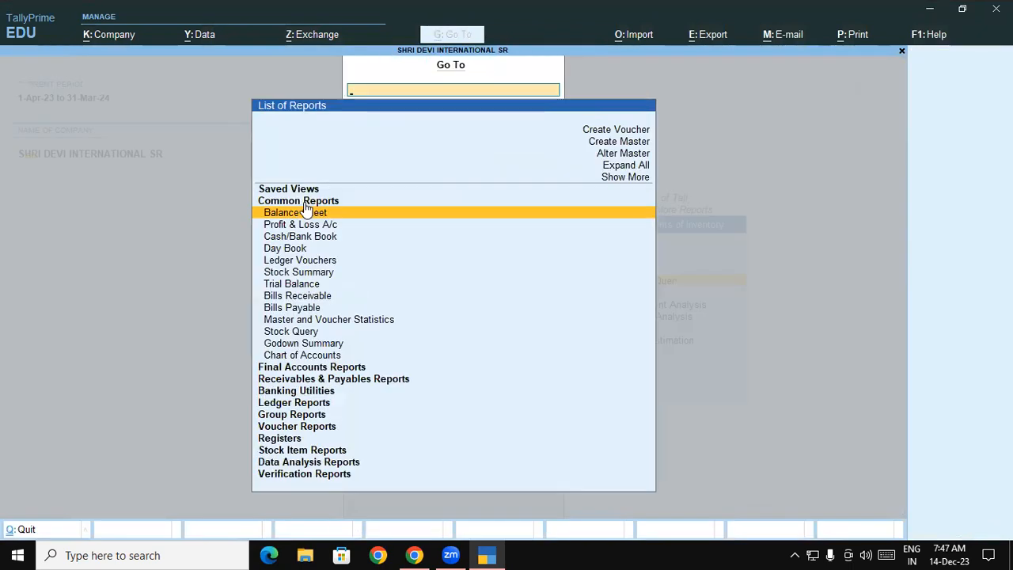
text(STOC)
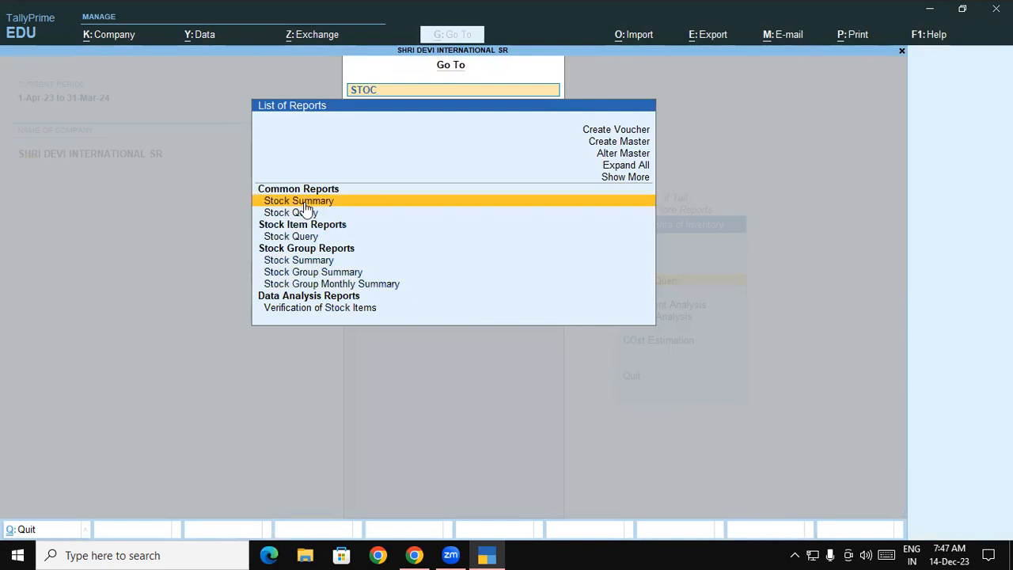
click(304, 202)
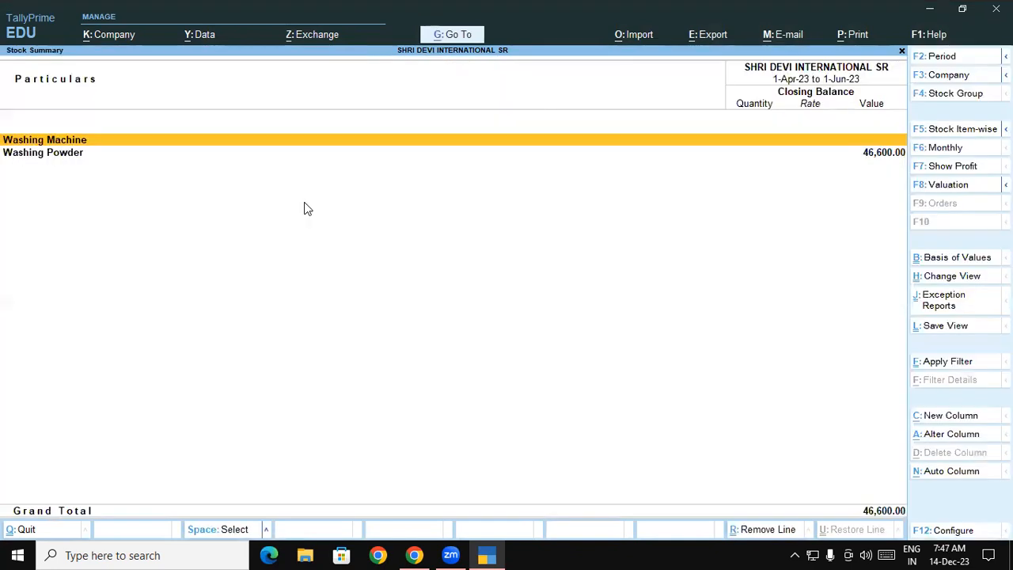
key(Down)
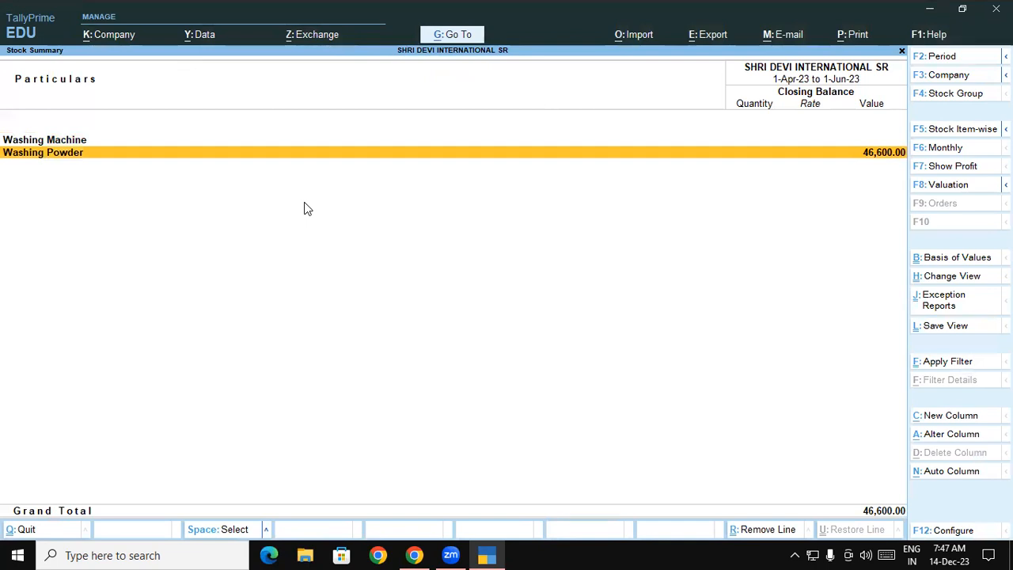
key(Return)
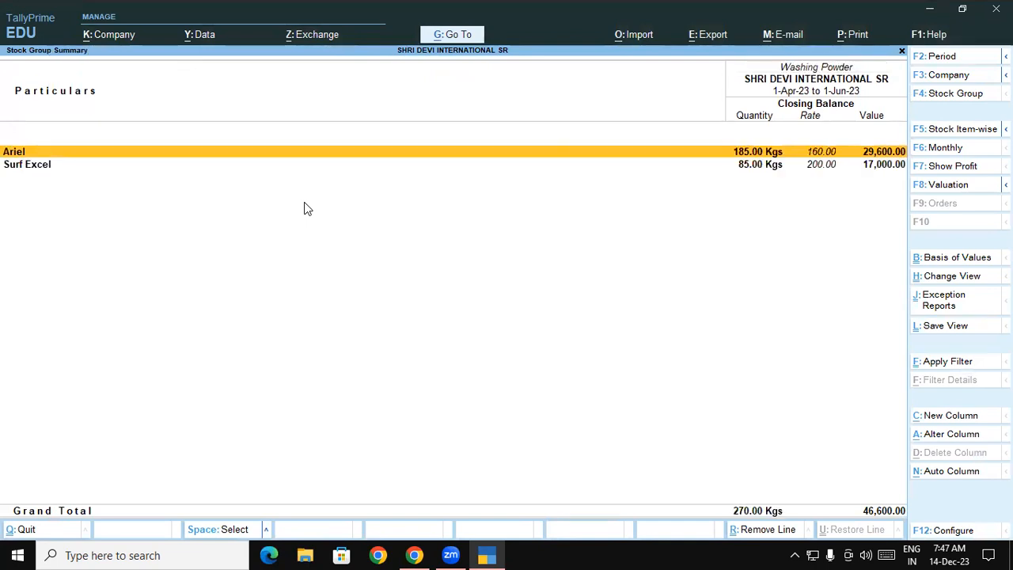
Step: In the Washing Powder group summary's configuration, set Show Opening Balance, Show Goods Inwards and Show Goods Outwards to Yes
key(F12)
key(Down)
key(Down)
key(Down)
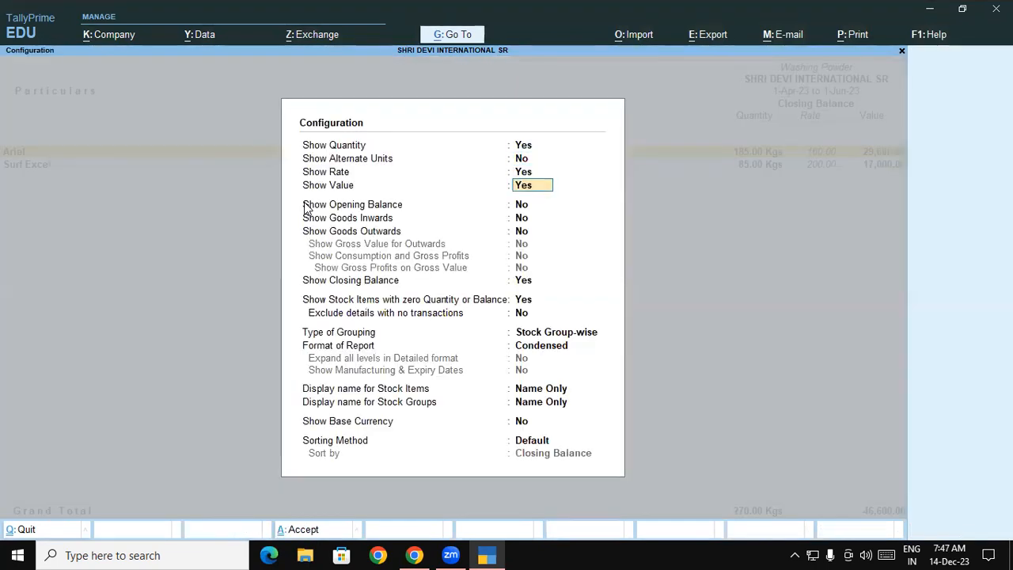
key(Down)
text(y)
key(Return)
text(y)
key(Return)
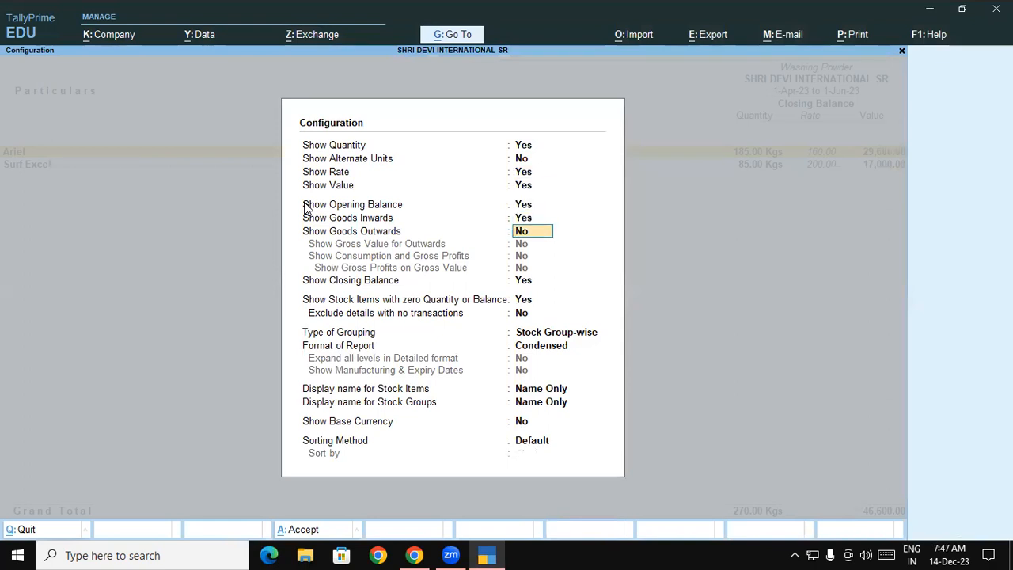
text(y)
key(Return)
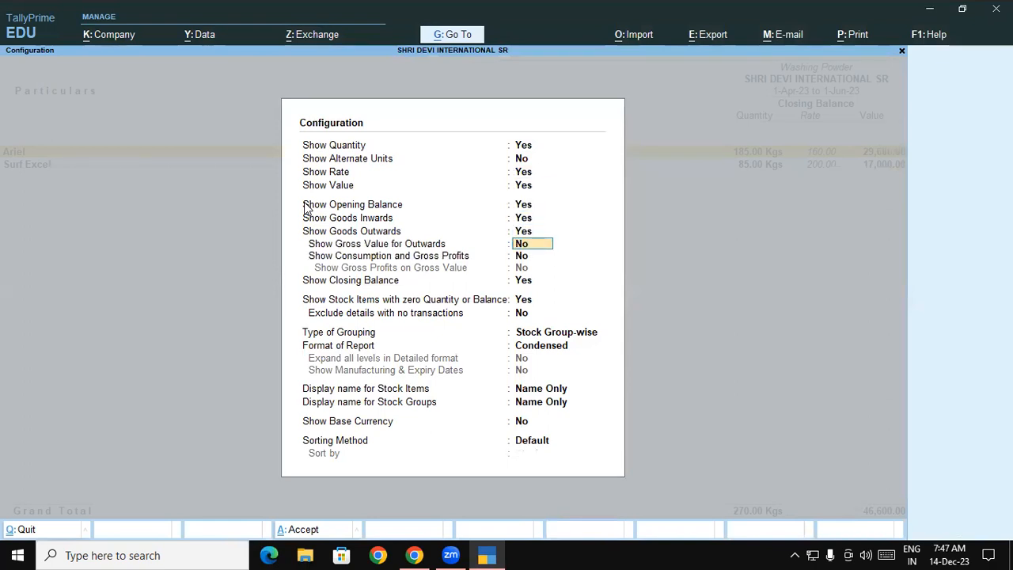
Step: Keep the remaining display options and stock group-wise grouping, set the Washing Powder summary's format to Detailed, and accept the configuration
key(Return)
key(Return)
key(Return)
key(Return)
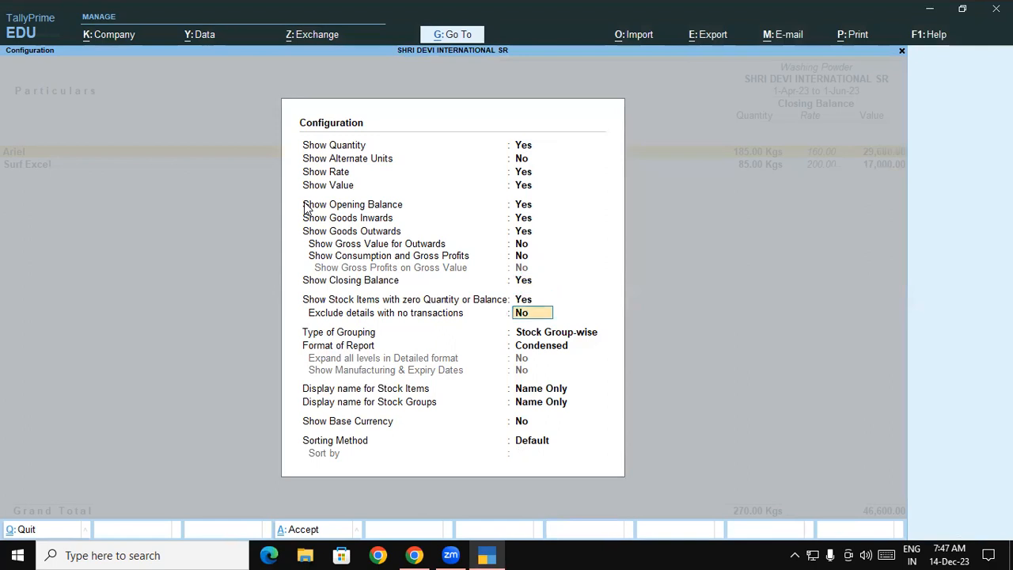
key(Return)
key(Down)
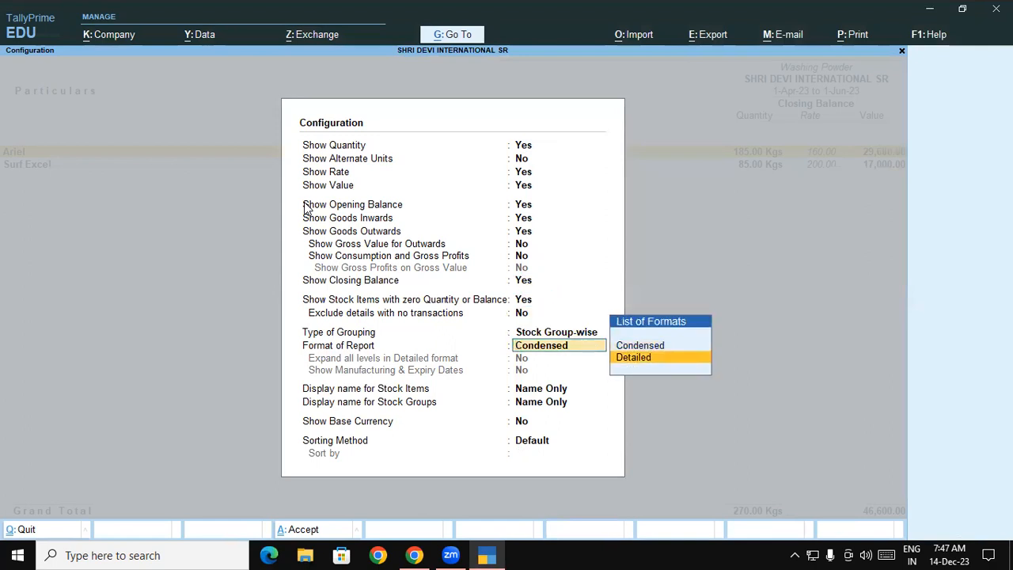
key(Return)
key(Return)
key(Return)
key(Return)
key(Return)
key(Return)
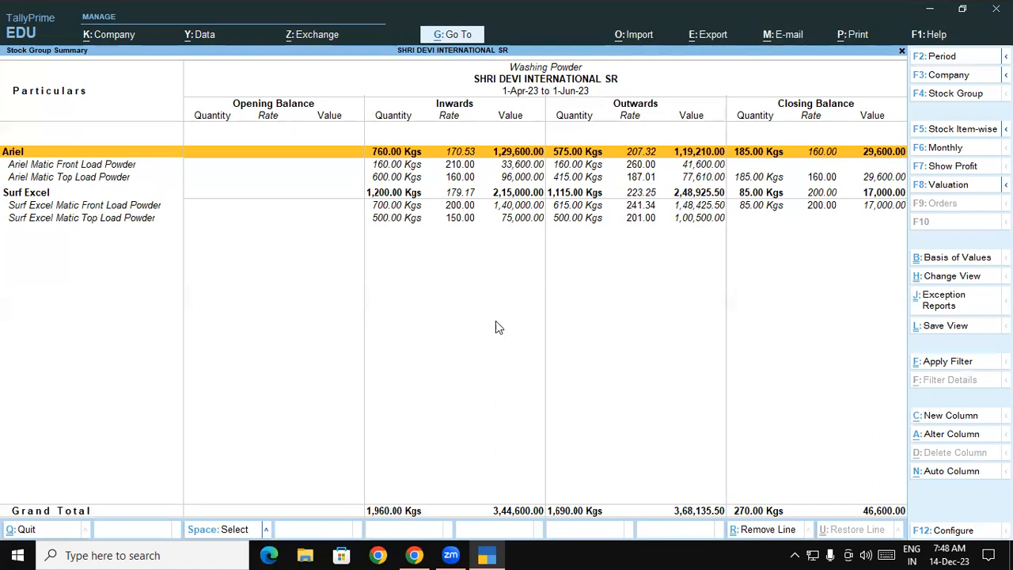
Step: Switch to the course document in Chrome and go to page 48 with the key takeaways and shortcut keys
click(414, 555)
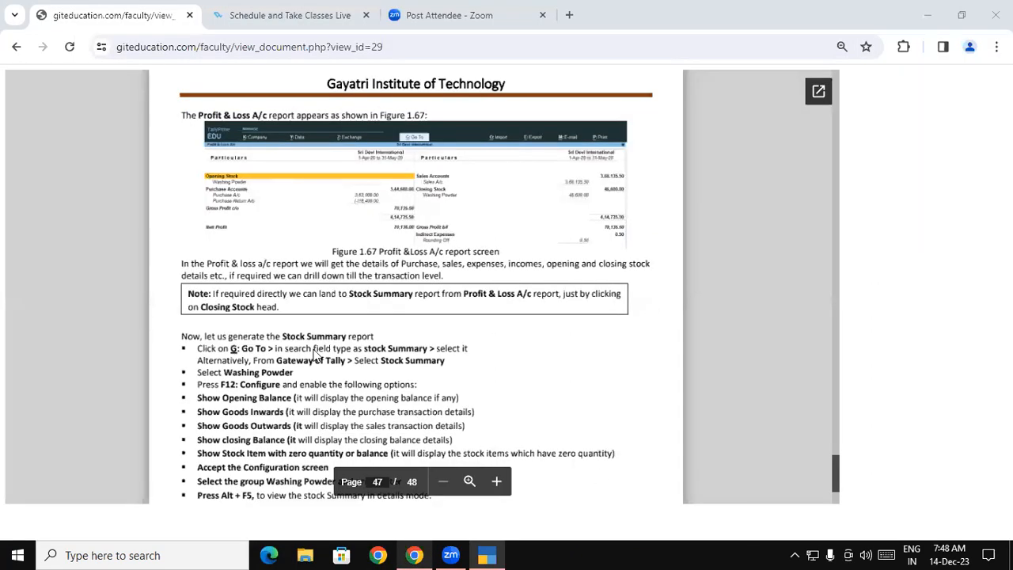
drag(836, 478, 835, 481)
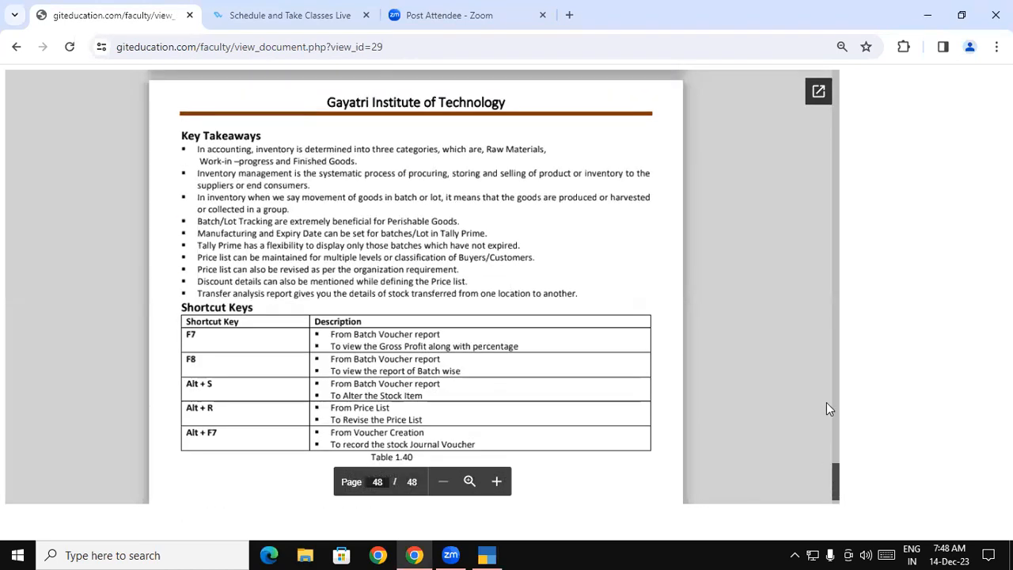